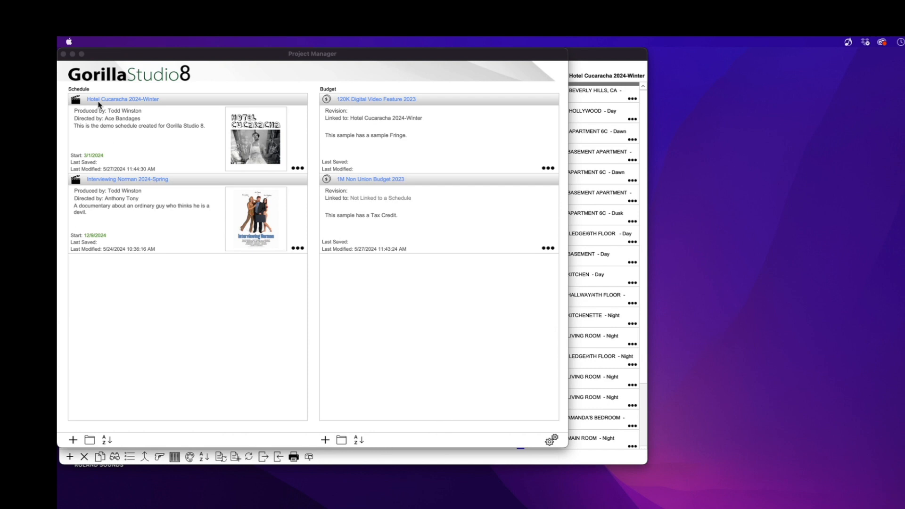
Open the Hotel Cucaracha 2024-Winter schedule and bring up its breakdown category list for editing
{"action": "left_click", "coordinate": [130, 97]}
{"action": "left_click", "coordinate": [129, 98]}
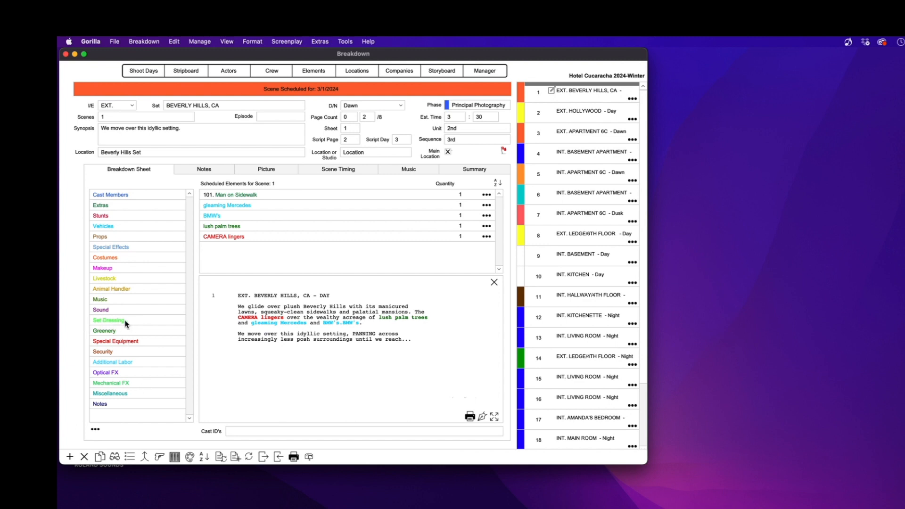
{"action": "left_click", "coordinate": [96, 430]}
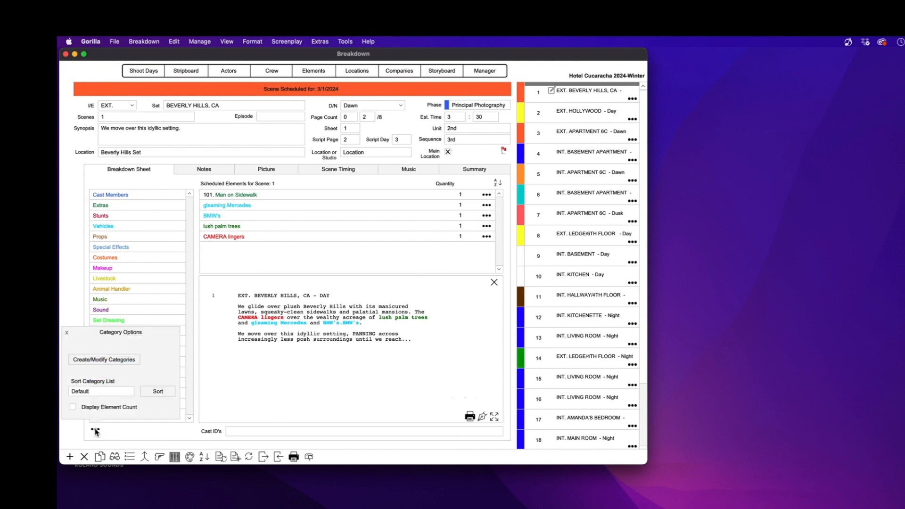
{"action": "left_click", "coordinate": [88, 361]}
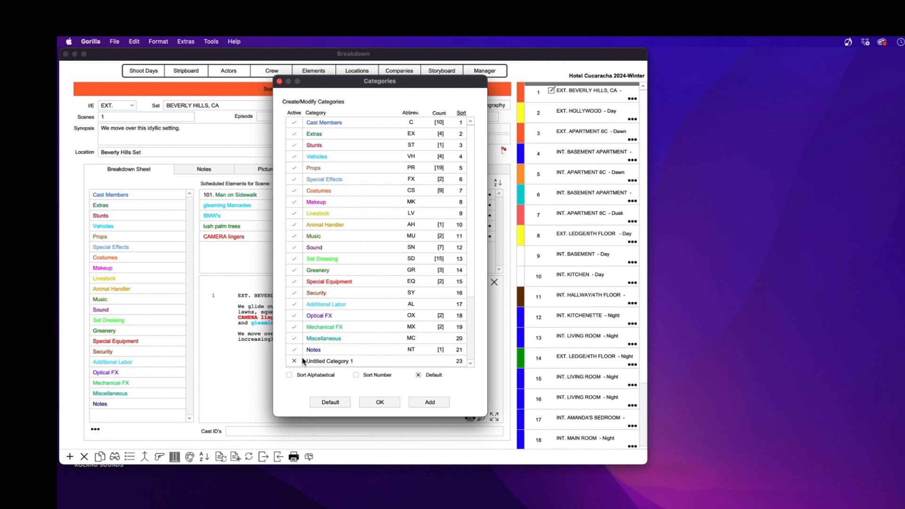
Rename Untitled Category 1 to "Set" and close the category list
{"action": "scroll", "coordinate": [330, 358], "scroll_direction": "down", "scroll_amount": 1}
{"action": "scroll", "coordinate": [330, 354], "scroll_direction": "down", "scroll_amount": 3}
{"action": "double_click", "coordinate": [323, 312]}
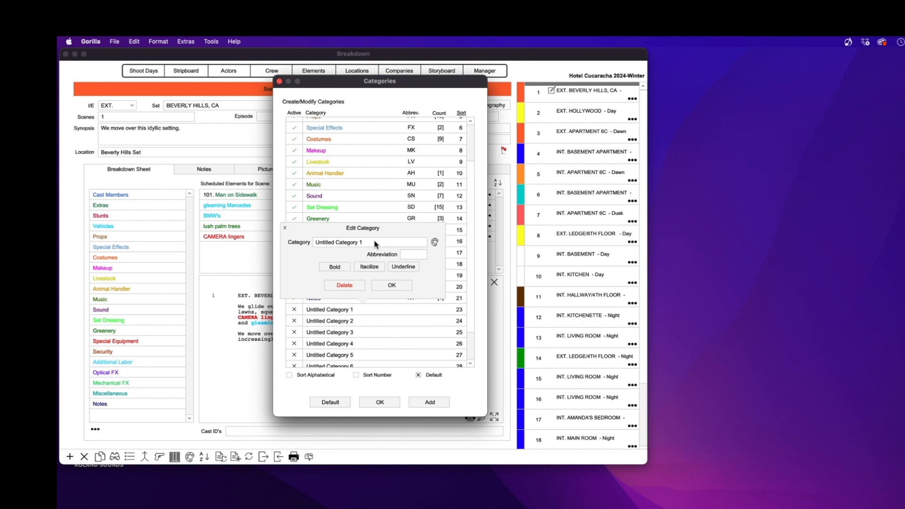
{"action": "left_click", "coordinate": [396, 242]}
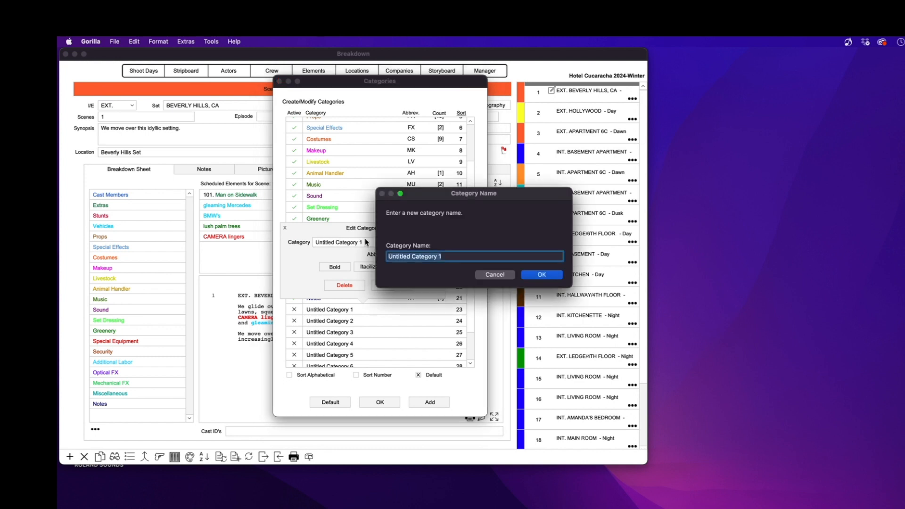
{"action": "type", "text": "Set"}
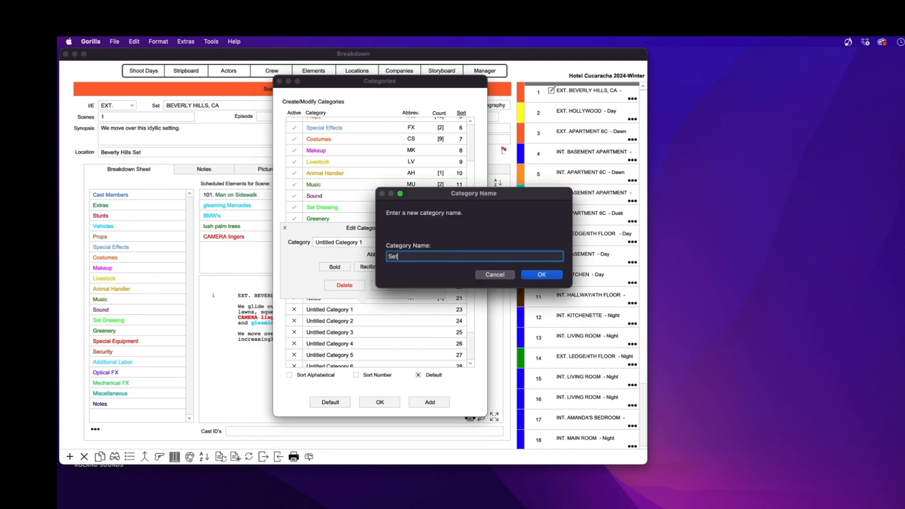
{"action": "left_click", "coordinate": [535, 276]}
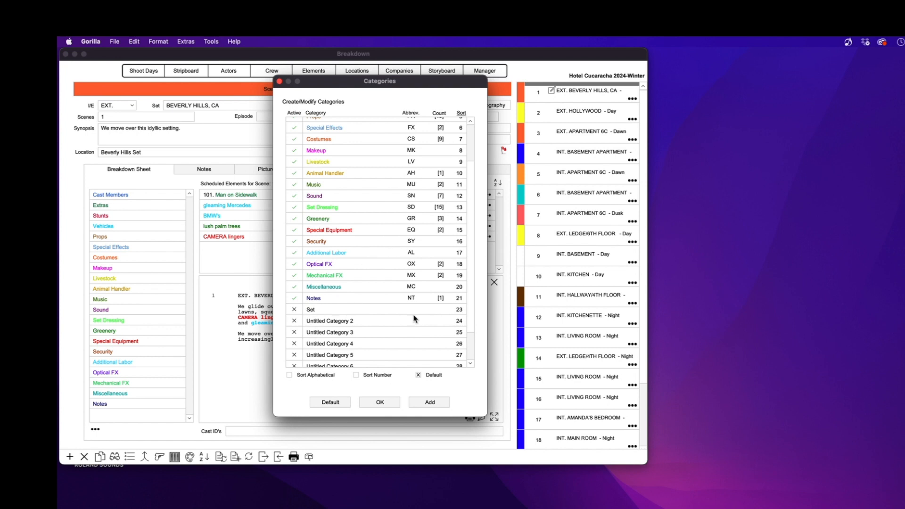
{"action": "left_click", "coordinate": [374, 403]}
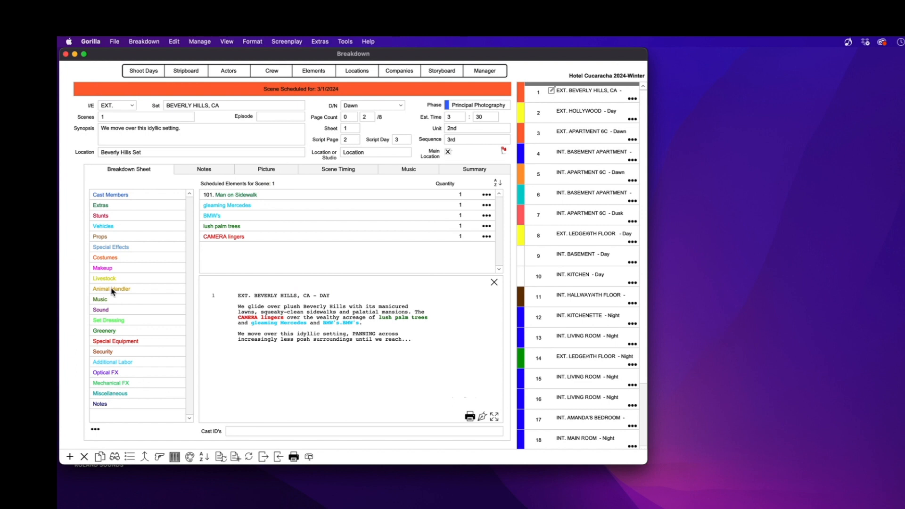
Reopen the category list and make the Set category active
{"action": "left_click", "coordinate": [95, 430]}
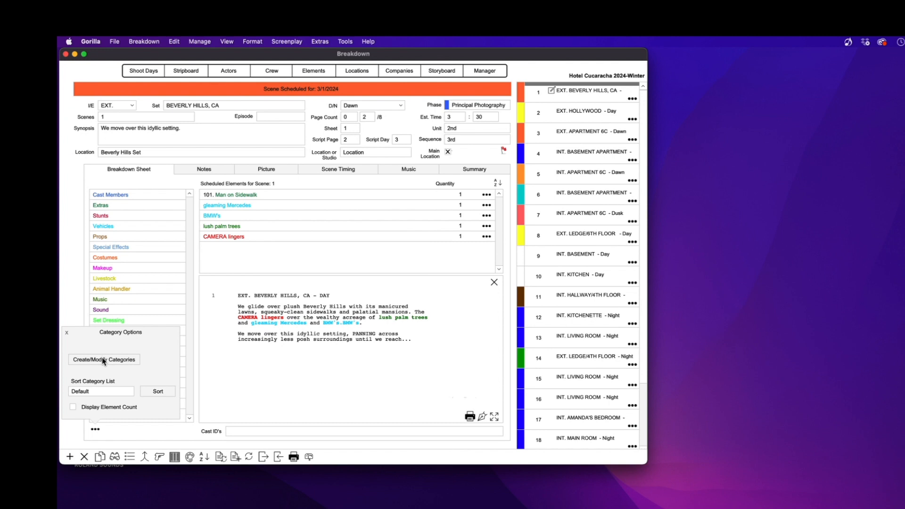
{"action": "left_click", "coordinate": [104, 360]}
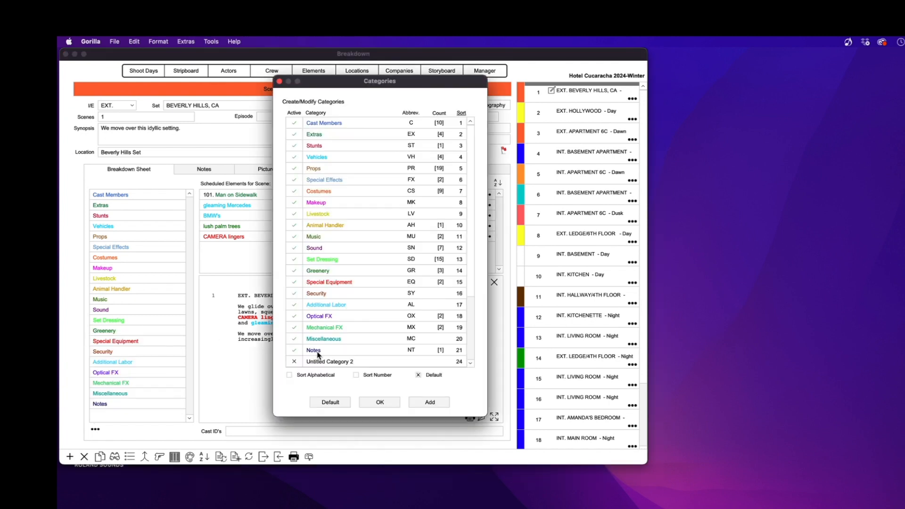
{"action": "scroll", "coordinate": [316, 361], "scroll_direction": "down", "scroll_amount": 2}
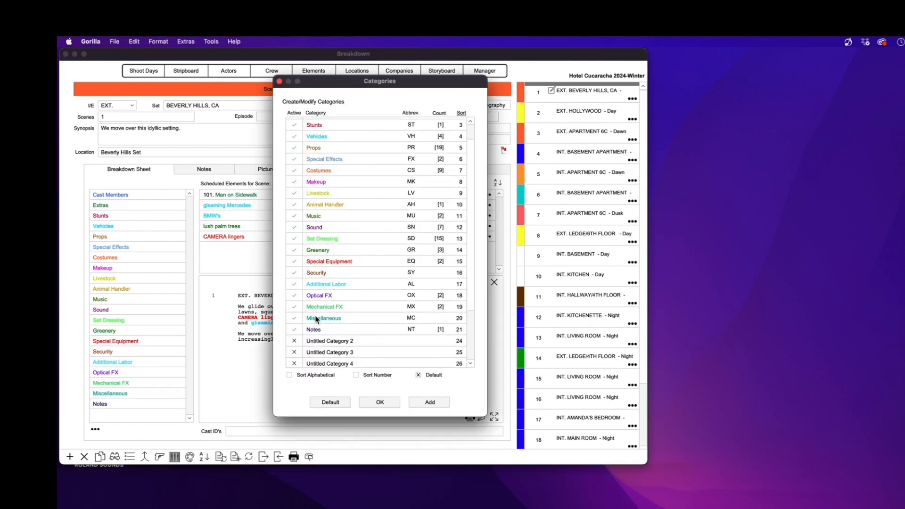
{"action": "scroll", "coordinate": [304, 342], "scroll_direction": "down", "scroll_amount": 6}
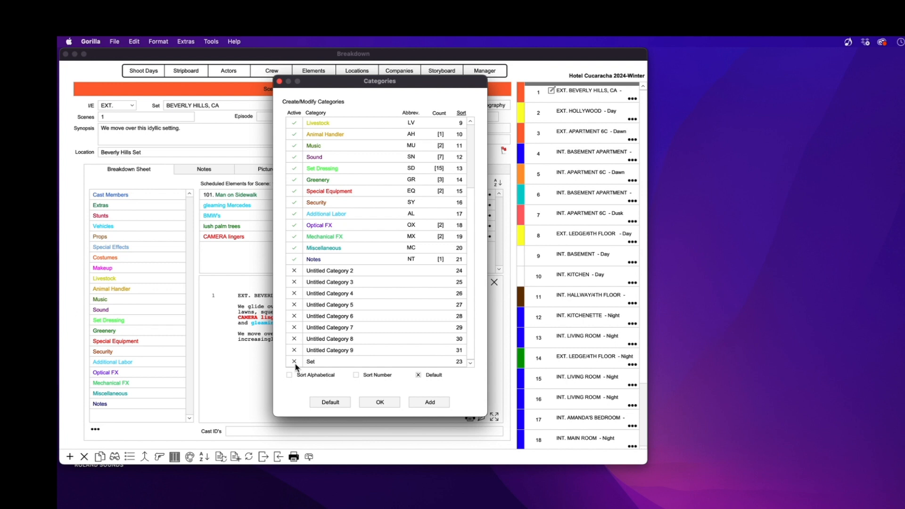
Colour the Set category medium blue and close the category list
{"action": "double_click", "coordinate": [320, 362]}
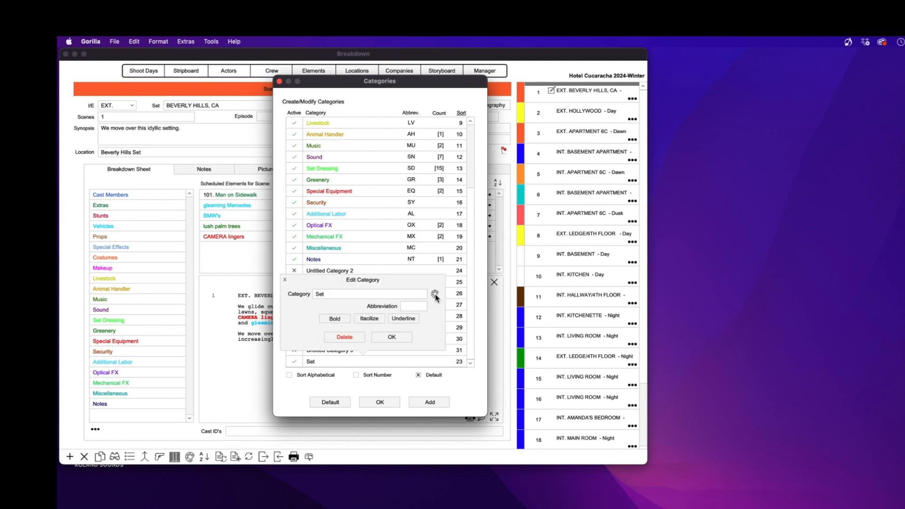
{"action": "left_click", "coordinate": [435, 294]}
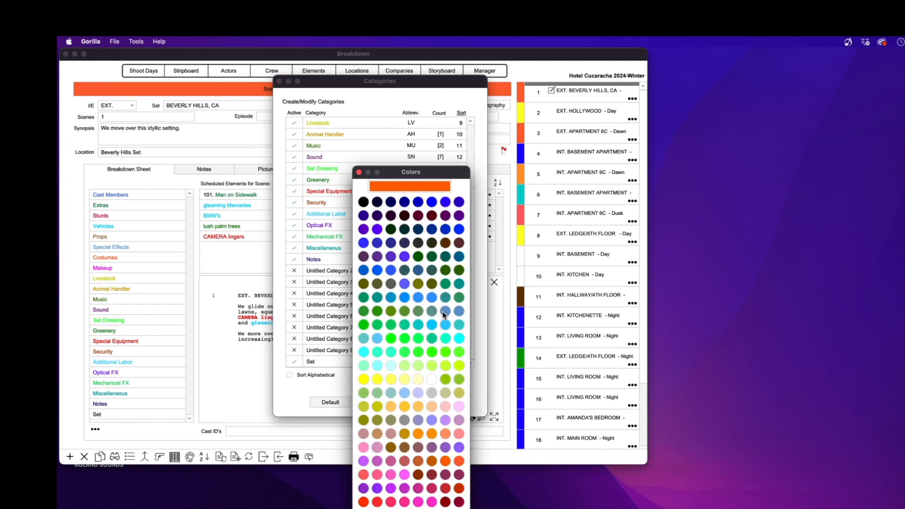
{"action": "left_click_drag", "start_coordinate": [430, 175], "coordinate": [380, 89]}
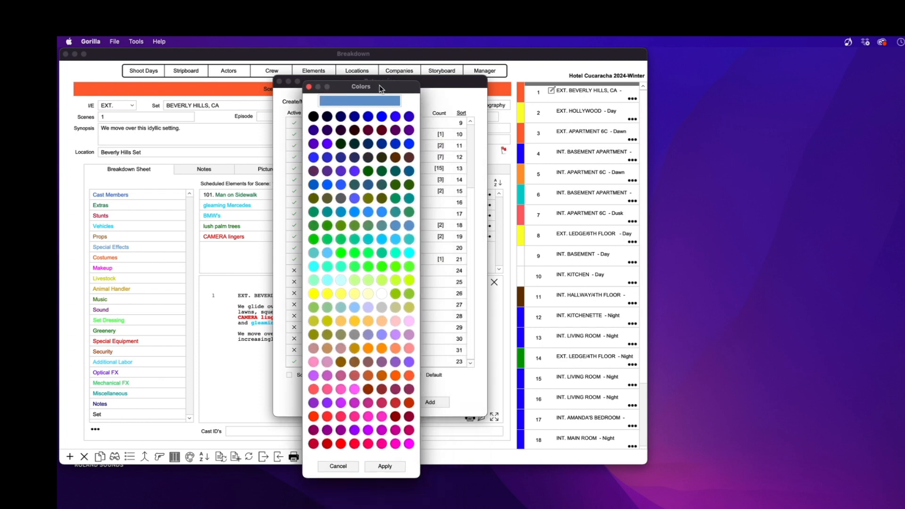
{"action": "left_click", "coordinate": [372, 467]}
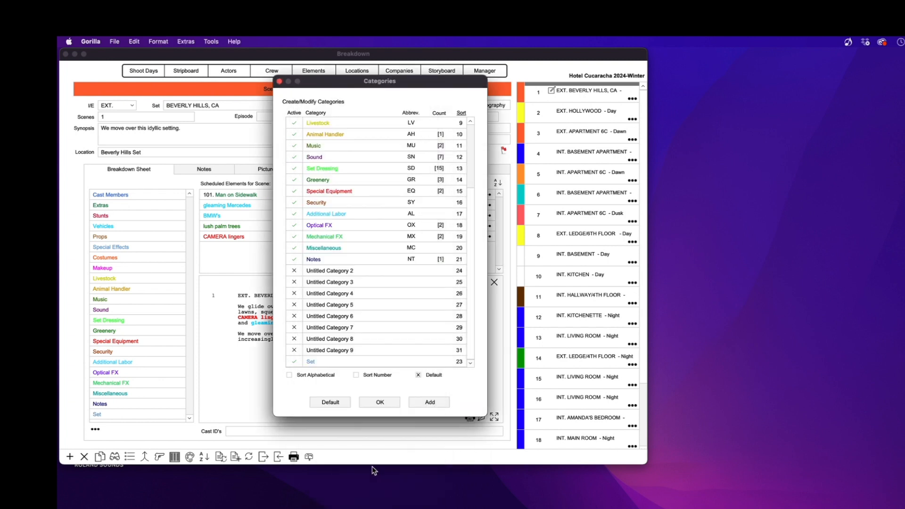
{"action": "left_click", "coordinate": [397, 403]}
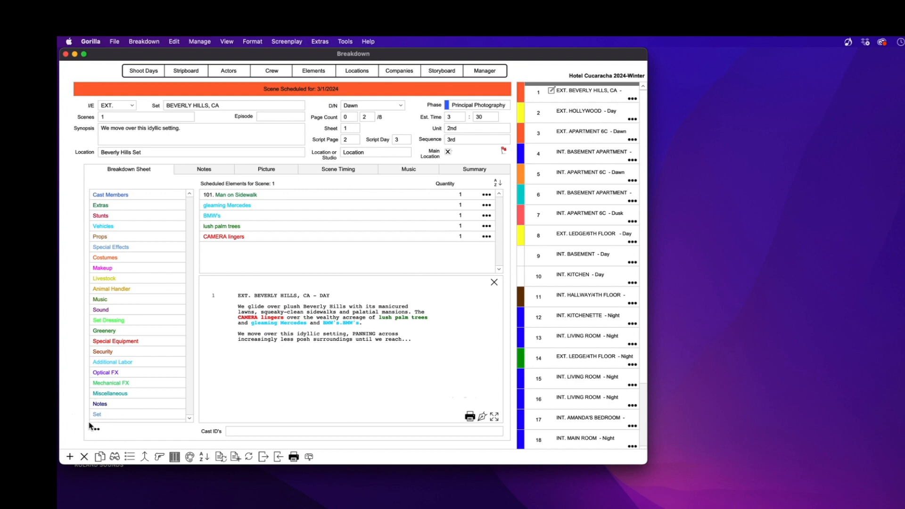
Check the element selection list of the Set category, then close it
{"action": "double_click", "coordinate": [115, 416]}
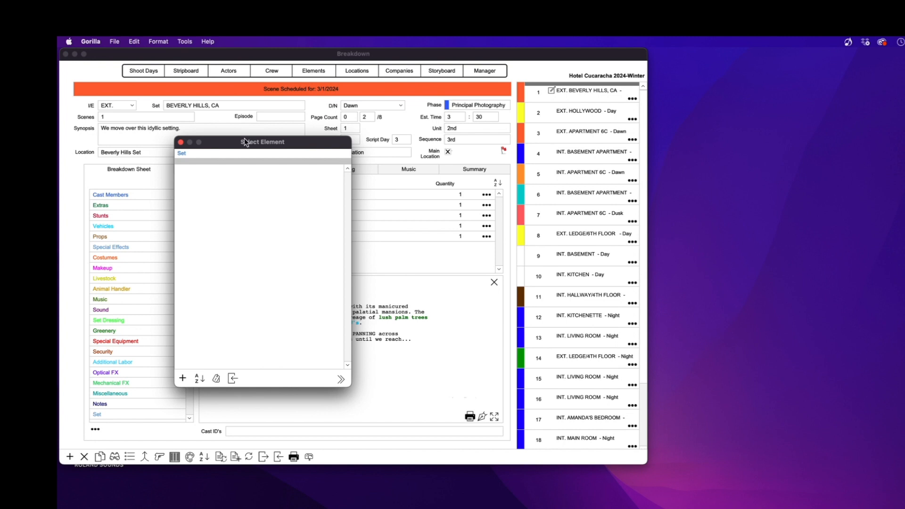
{"action": "left_click_drag", "start_coordinate": [224, 145], "coordinate": [388, 196]}
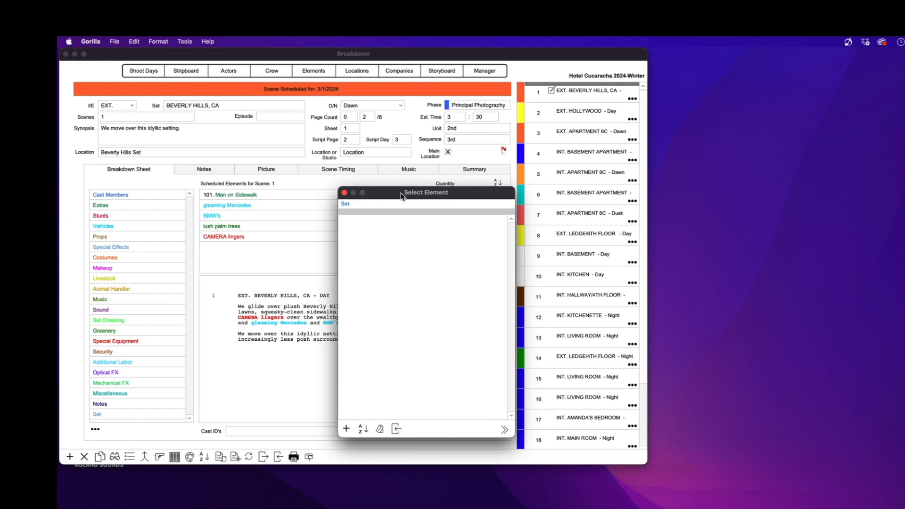
{"action": "left_click_drag", "start_coordinate": [398, 194], "coordinate": [283, 169]}
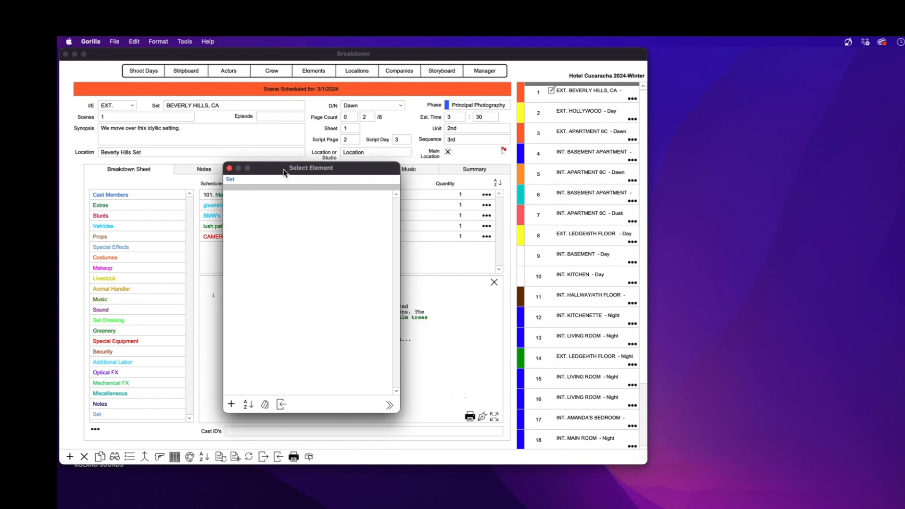
{"action": "left_click", "coordinate": [229, 169]}
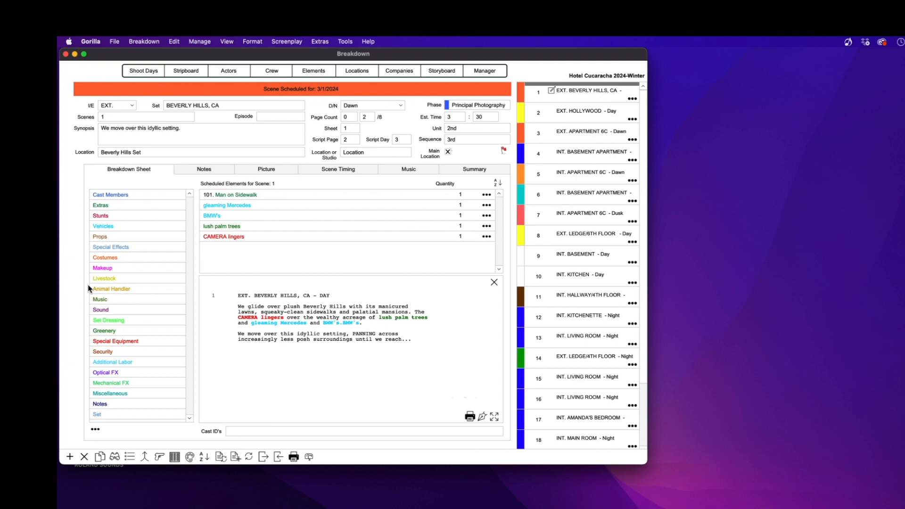
Open the Element Manager, move it over the breakdown and enlarge its window to show more elements
{"action": "left_click", "coordinate": [315, 72]}
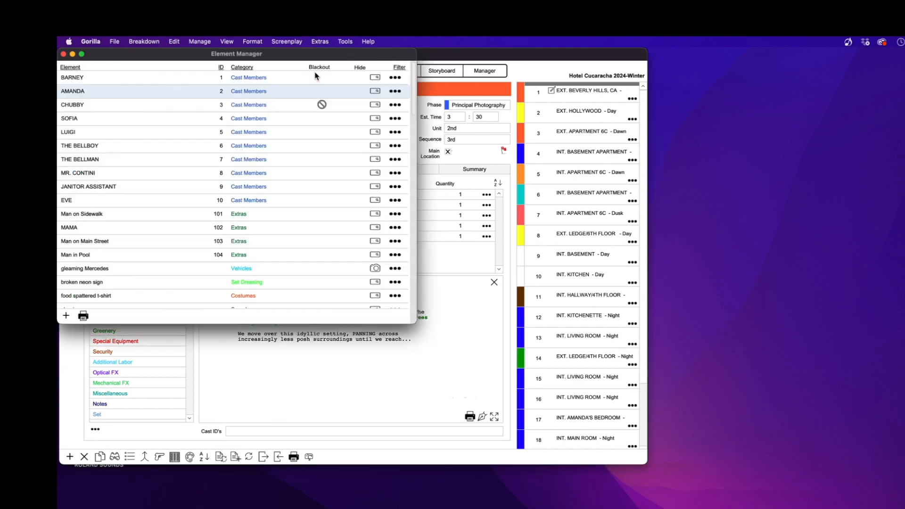
{"action": "left_click_drag", "start_coordinate": [291, 54], "coordinate": [451, 90]}
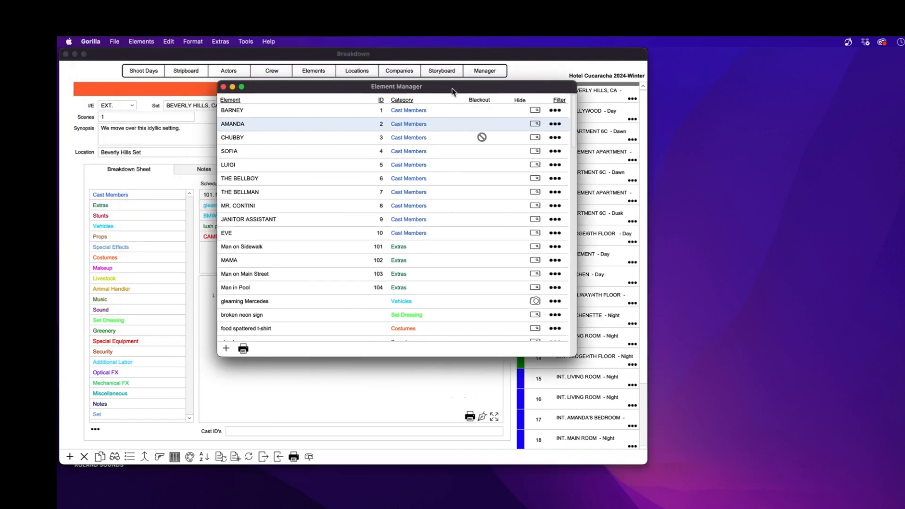
{"action": "left_click_drag", "start_coordinate": [575, 356], "coordinate": [596, 405]}
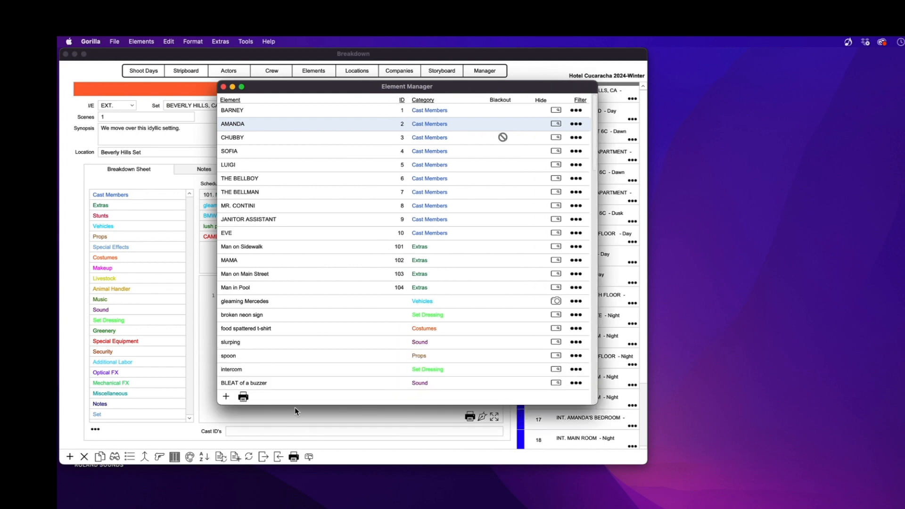
Add an element named "Set 1" to the Set category with editing after creation turned off
{"action": "left_click", "coordinate": [226, 397]}
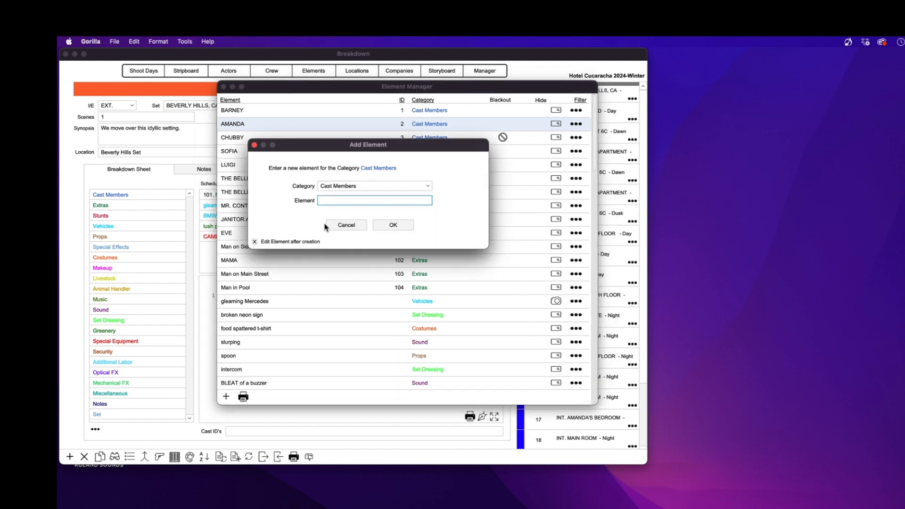
{"action": "left_click", "coordinate": [332, 187]}
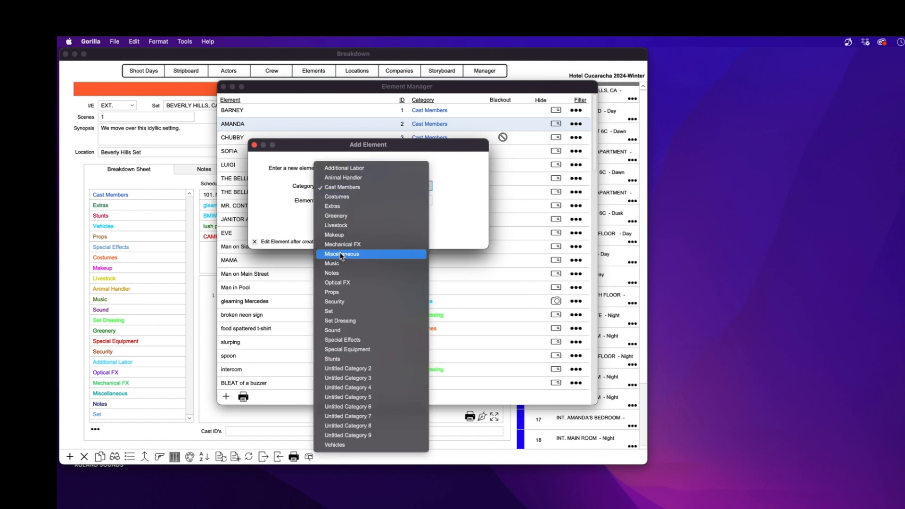
{"action": "left_click", "coordinate": [360, 312]}
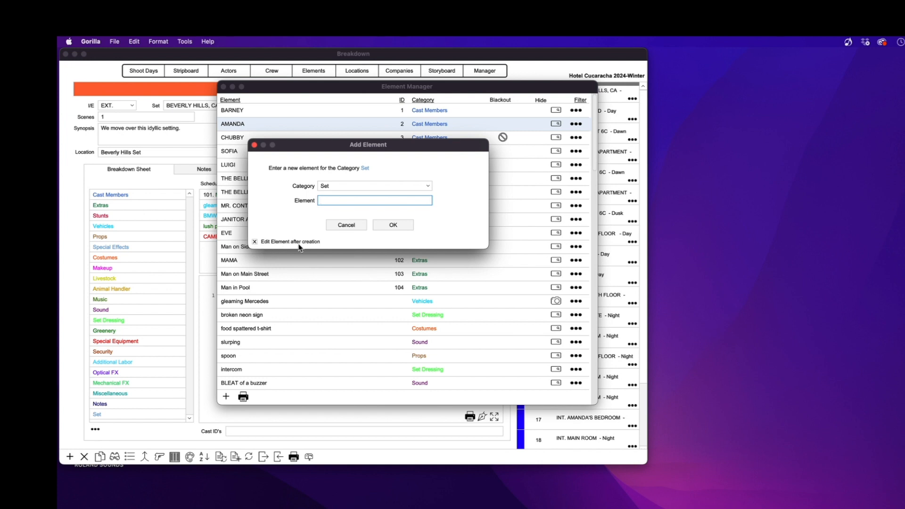
{"action": "left_click", "coordinate": [255, 242]}
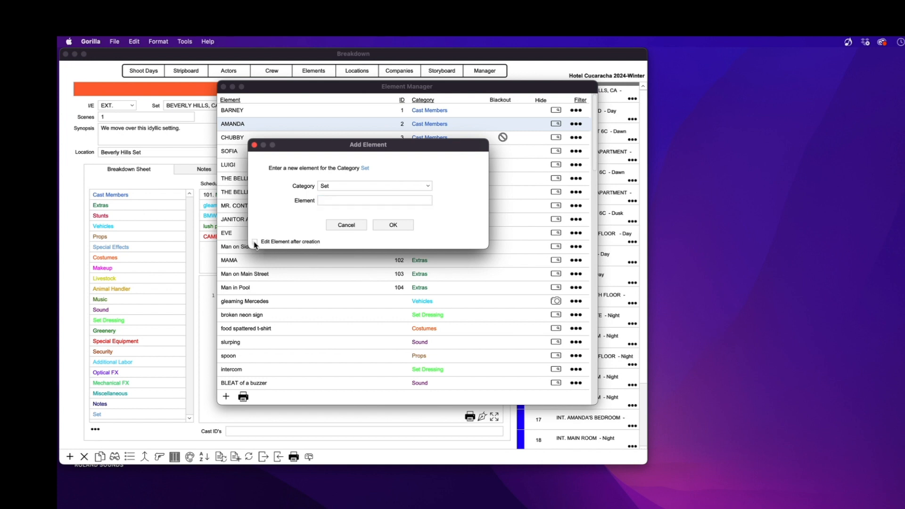
{"action": "left_click", "coordinate": [332, 201]}
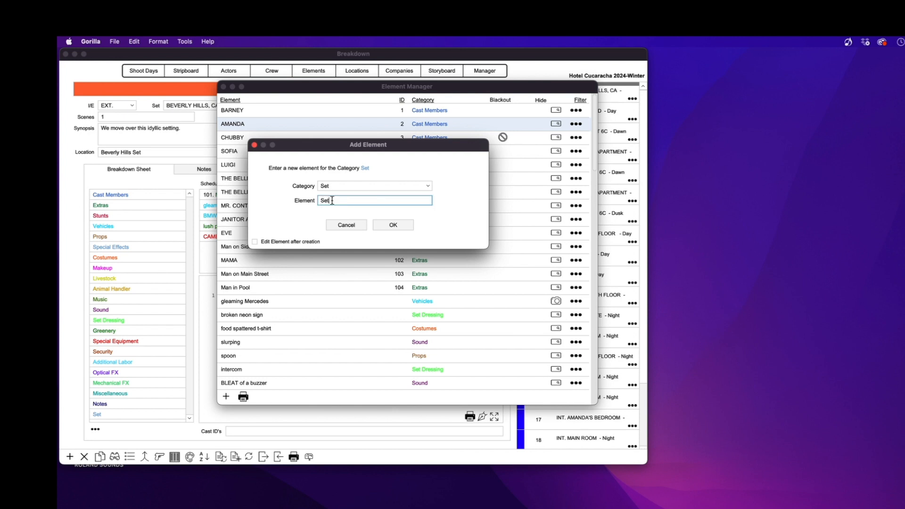
{"action": "type", "text": "Set 1"}
{"action": "left_click", "coordinate": [386, 223]}
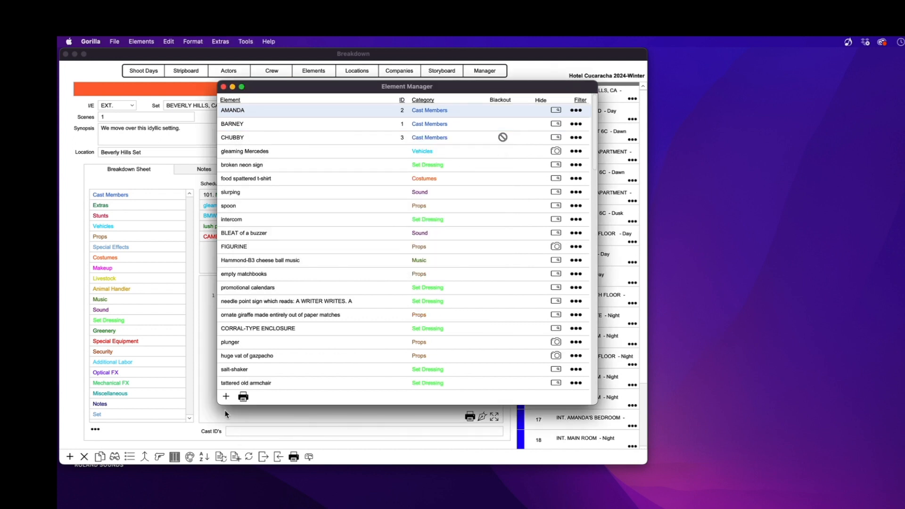
Add a second element, number 2, to the Set category with editing after creation turned off
{"action": "left_click", "coordinate": [226, 396]}
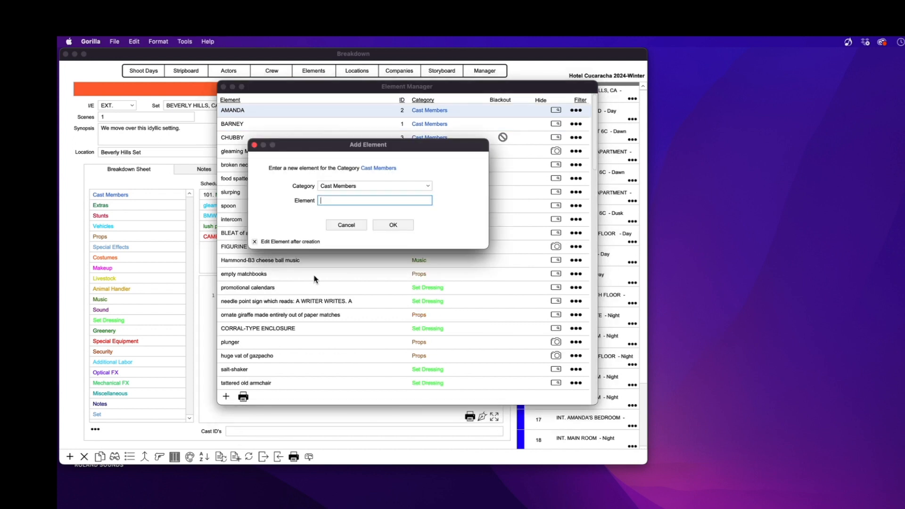
{"action": "left_click", "coordinate": [343, 185]}
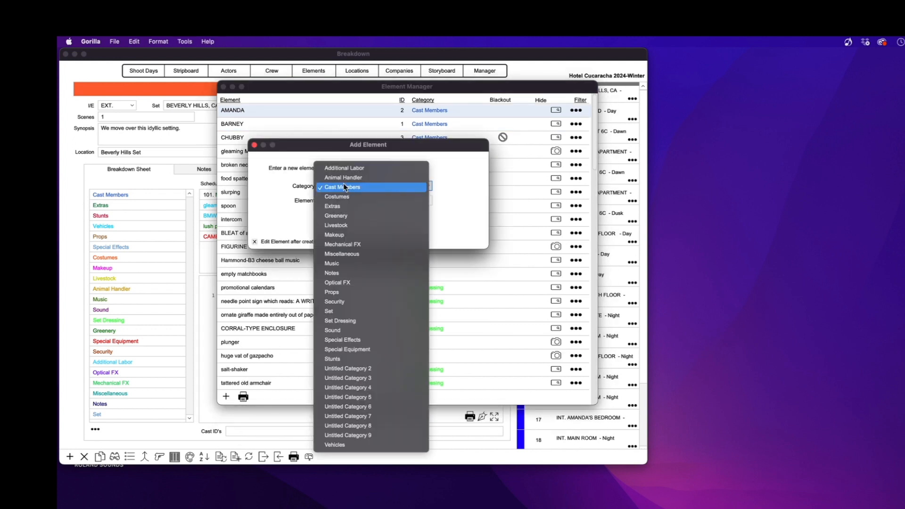
{"action": "left_click", "coordinate": [343, 311]}
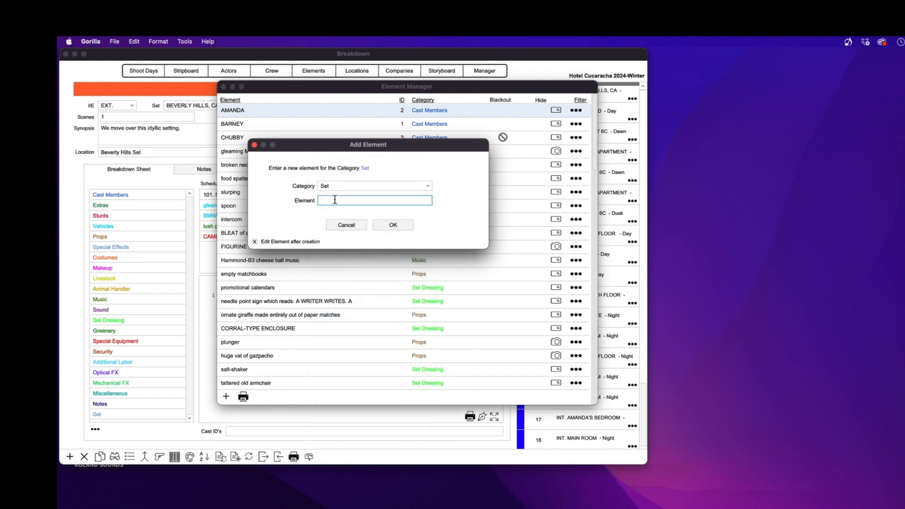
{"action": "type", "text": "2"}
{"action": "left_click", "coordinate": [254, 241]}
{"action": "left_click", "coordinate": [393, 225]}
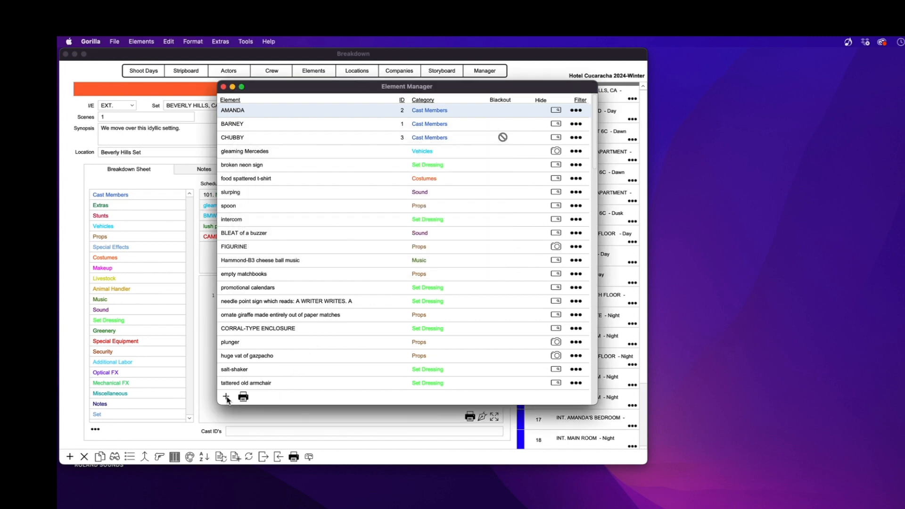
Add an element named "Set 3" to the Set category with editing after creation turned off
{"action": "left_click", "coordinate": [226, 396]}
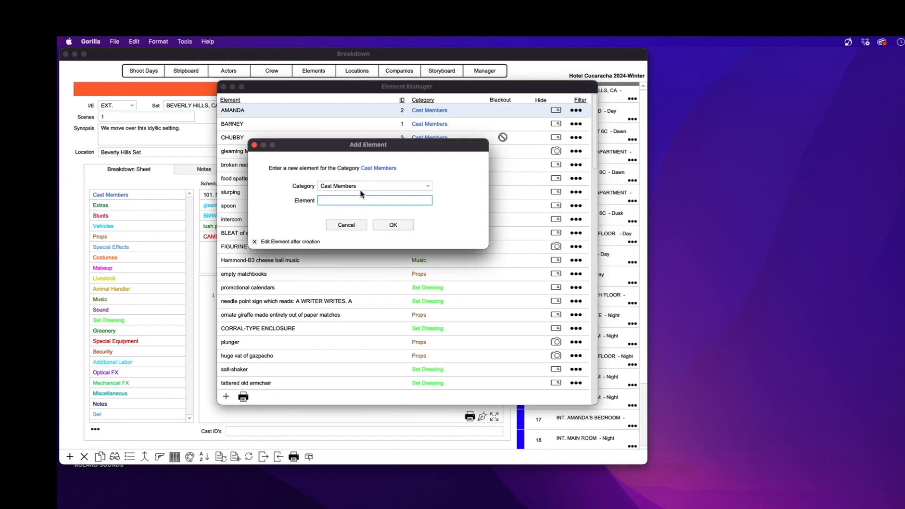
{"action": "left_click", "coordinate": [362, 188]}
{"action": "left_click", "coordinate": [355, 312]}
{"action": "type", "text": "Set 3"}
{"action": "left_click", "coordinate": [254, 241]}
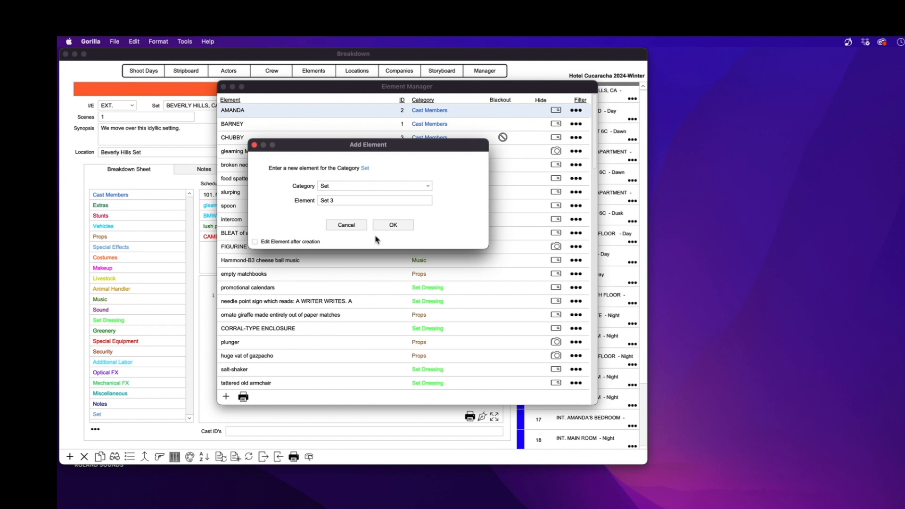
{"action": "left_click", "coordinate": [395, 227]}
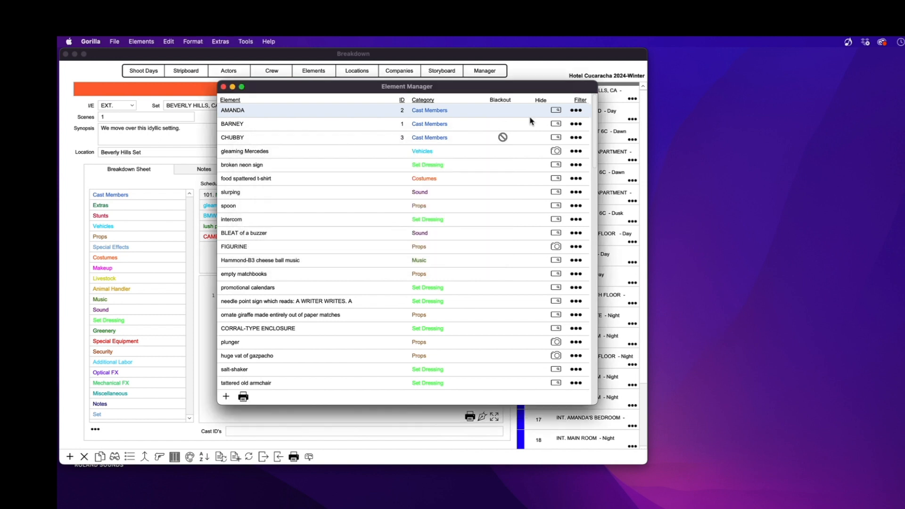
Filter the Element Manager by the Set category to review its elements, then close the manager
{"action": "left_click", "coordinate": [584, 102]}
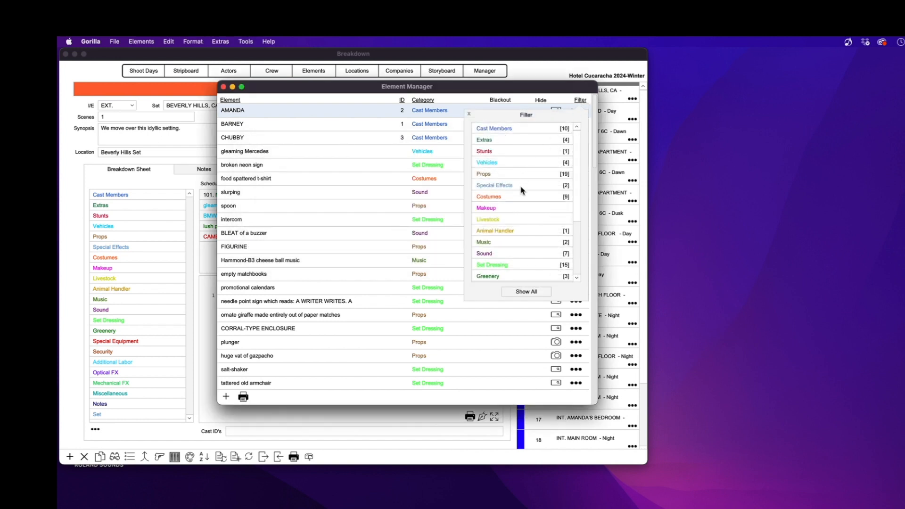
{"action": "scroll", "coordinate": [520, 225], "scroll_direction": "down", "scroll_amount": 3}
{"action": "scroll", "coordinate": [510, 253], "scroll_direction": "down", "scroll_amount": 1}
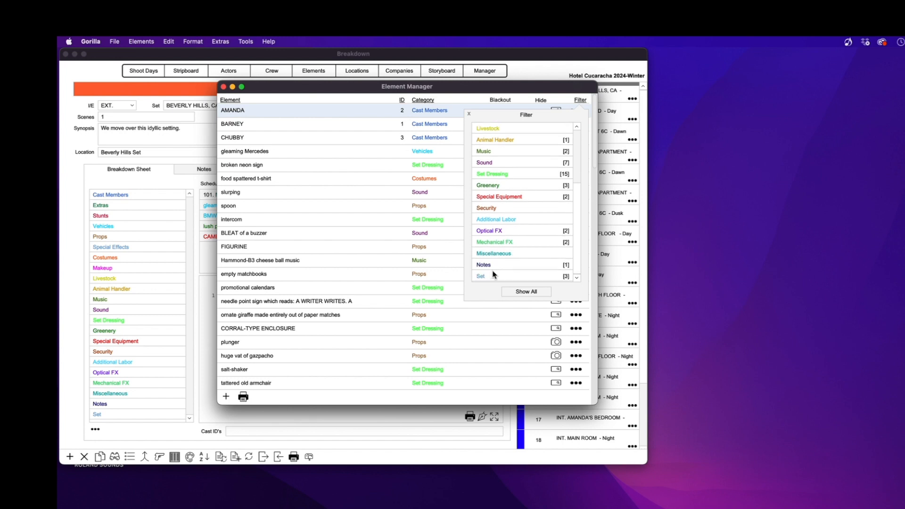
{"action": "left_click", "coordinate": [487, 276]}
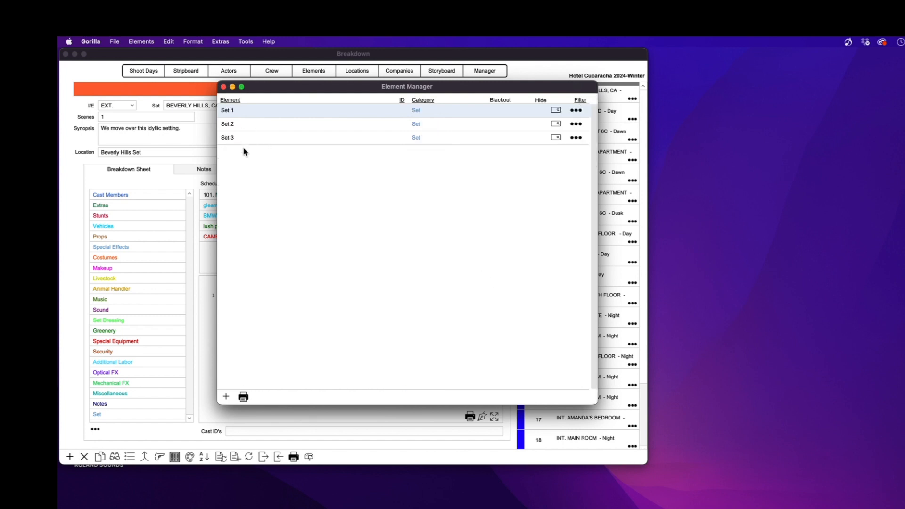
{"action": "left_click_drag", "start_coordinate": [278, 88], "coordinate": [244, 93]}
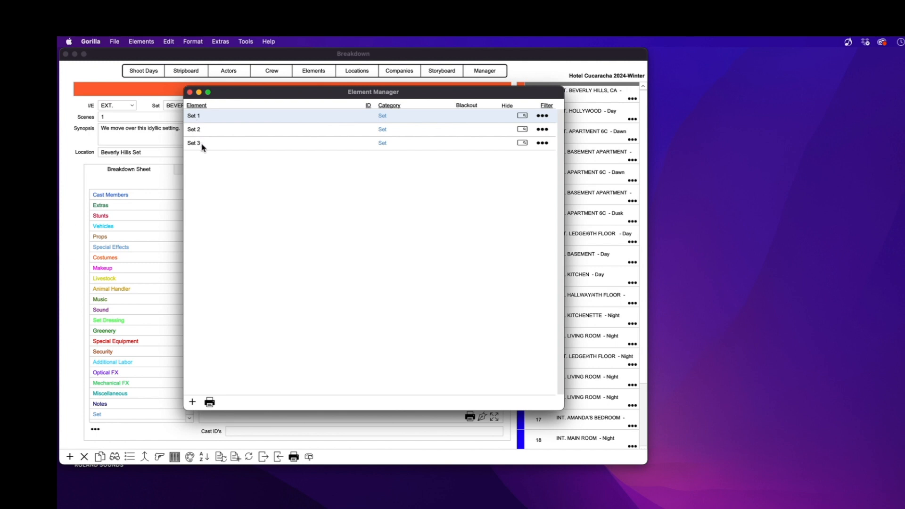
{"action": "left_click", "coordinate": [189, 93]}
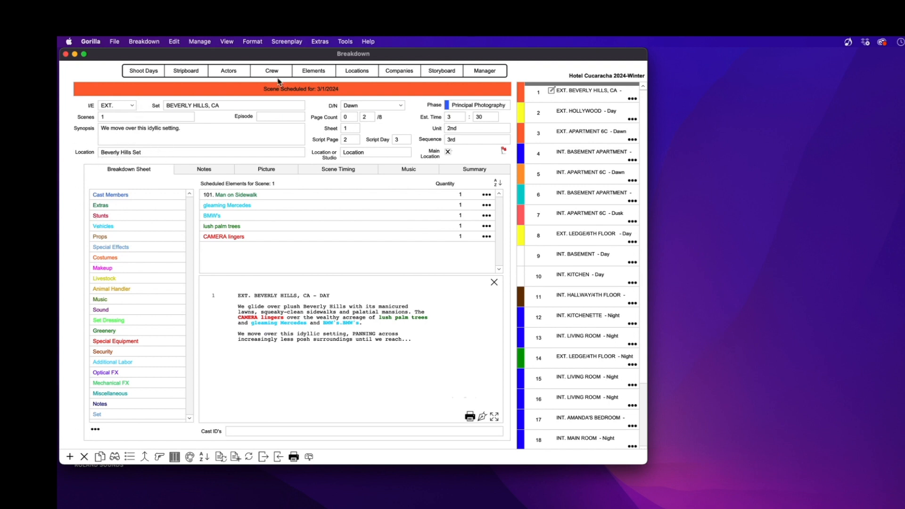
Open the Locations list, turn off the reminder about its video lesson, and close the list
{"action": "left_click", "coordinate": [368, 74]}
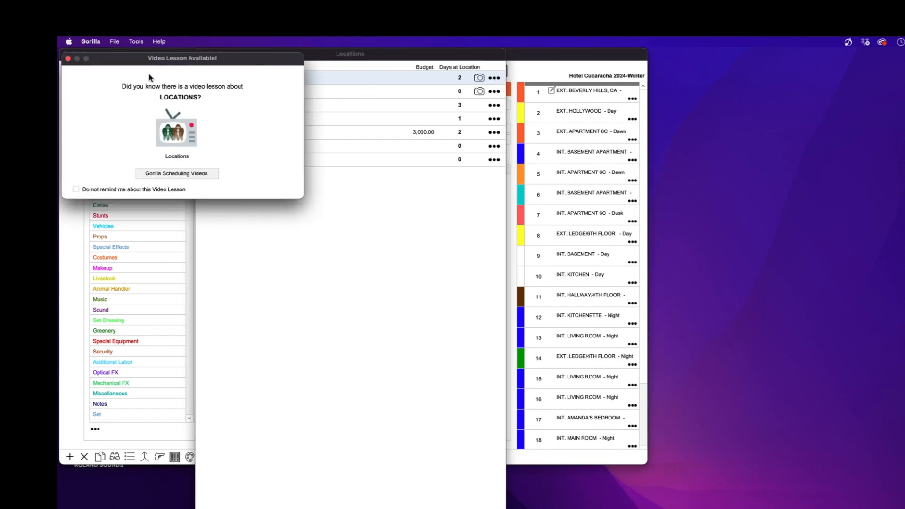
{"action": "left_click", "coordinate": [76, 189]}
{"action": "left_click", "coordinate": [68, 58]}
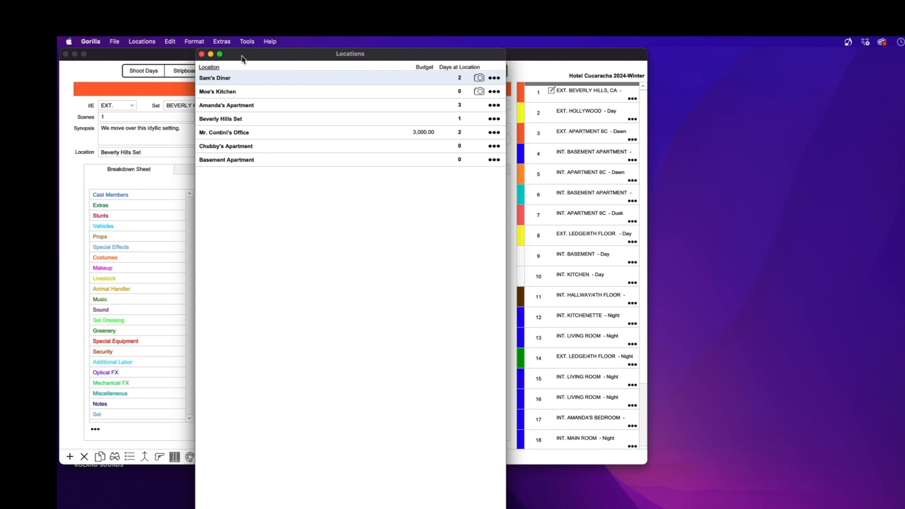
{"action": "left_click", "coordinate": [202, 54]}
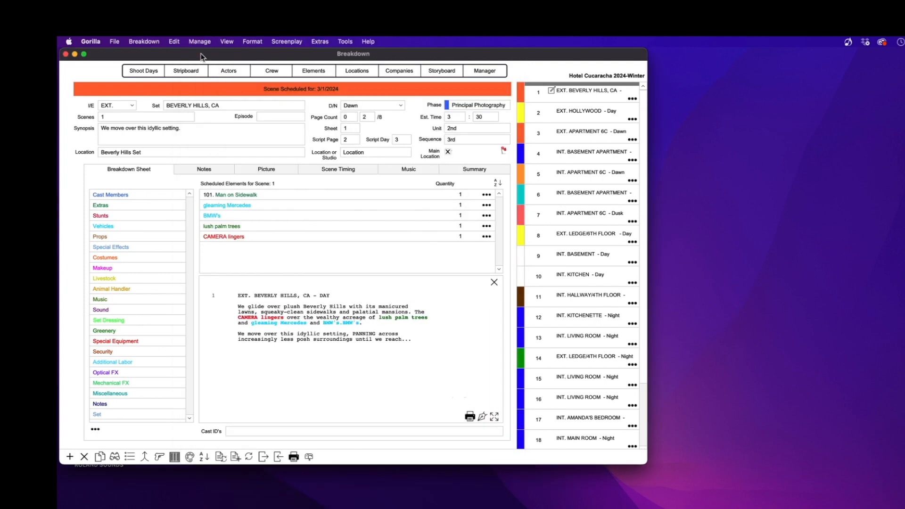
Open the 10-06 Grip Rentals details under Set Operations in the 120K Digital Video Feature 2023 budget and check the sets for Dolly rentals
{"action": "left_click", "coordinate": [486, 70]}
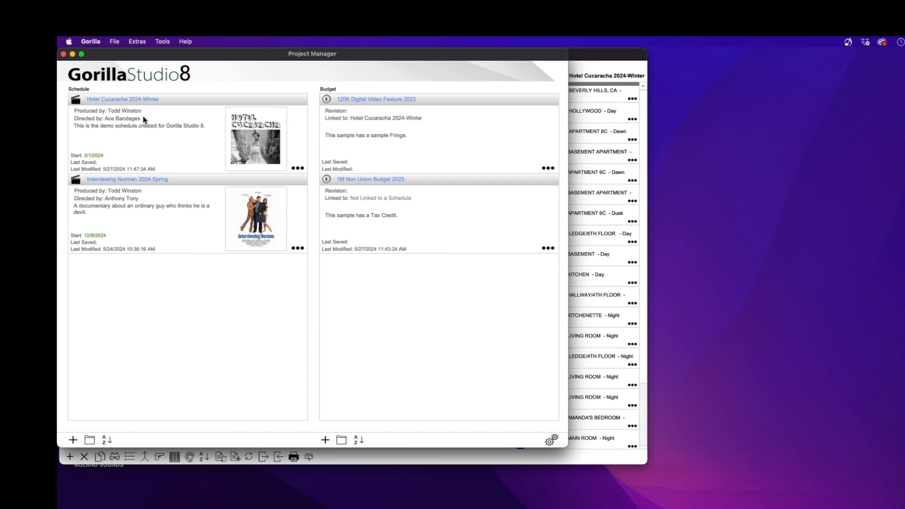
{"action": "left_click", "coordinate": [407, 100]}
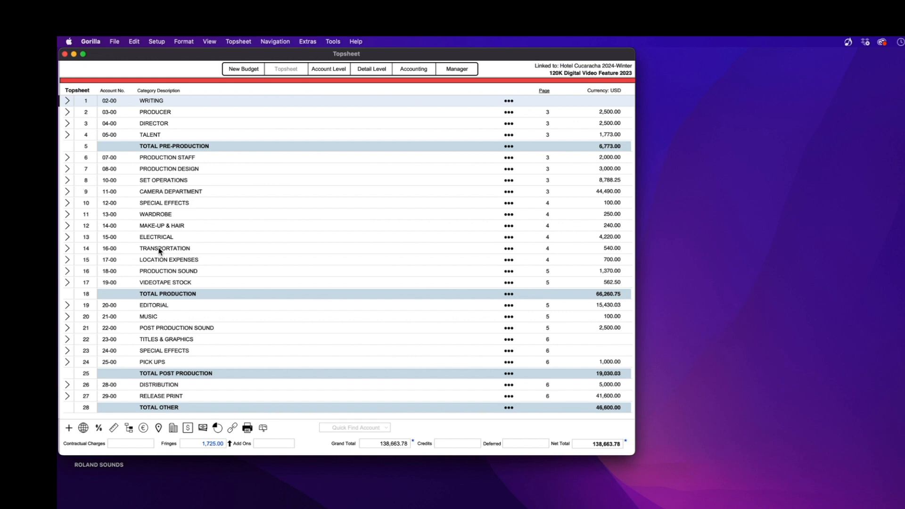
{"action": "left_click", "coordinate": [68, 182]}
{"action": "left_click", "coordinate": [68, 181]}
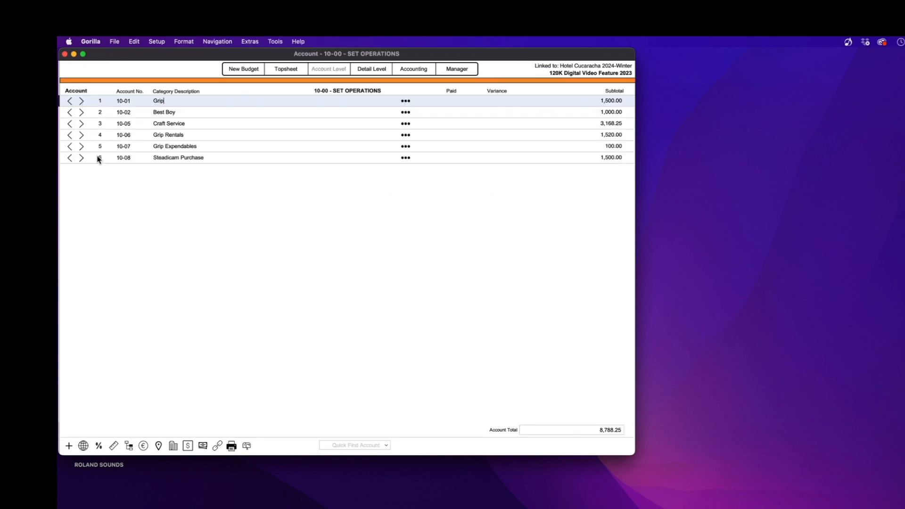
{"action": "left_click", "coordinate": [81, 135]}
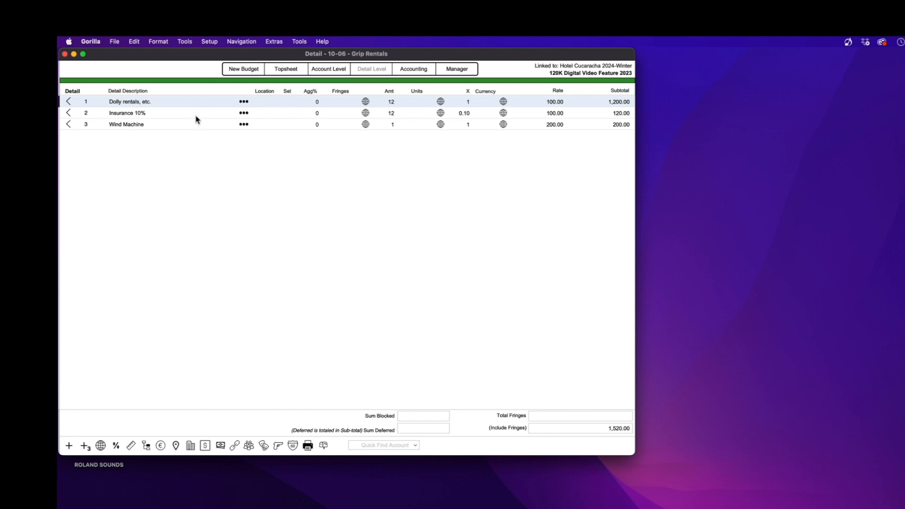
{"action": "double_click", "coordinate": [290, 103]}
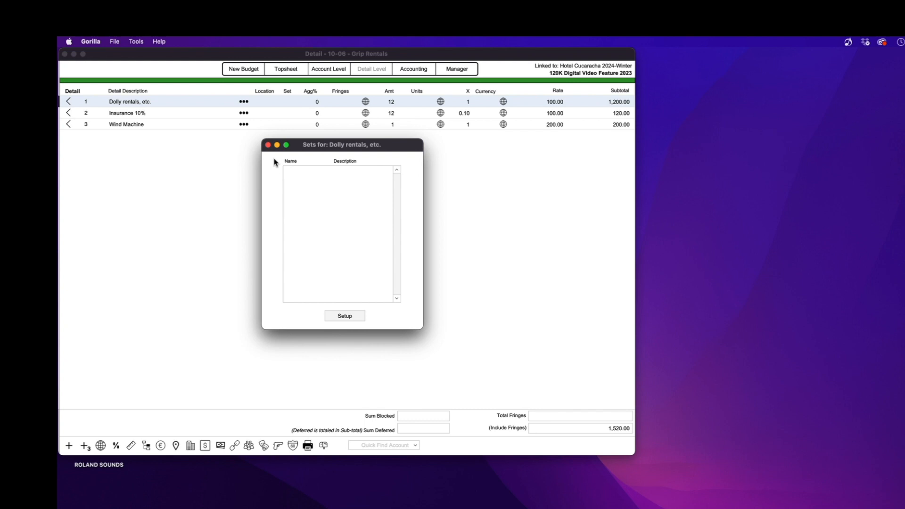
{"action": "left_click", "coordinate": [268, 146]}
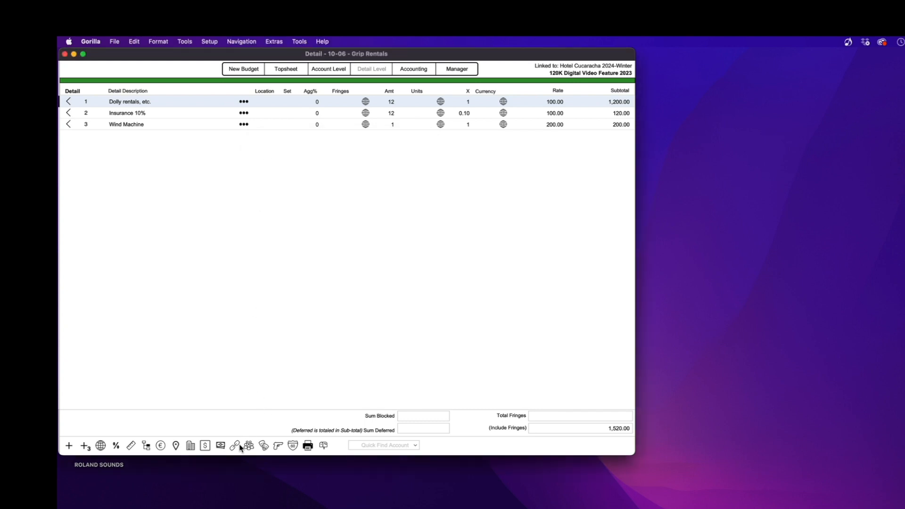
Start importing schedule elements into the Grip Rentals details, showing the Set category and importing the rate as Flat
{"action": "left_click", "coordinate": [277, 446]}
{"action": "scroll", "coordinate": [289, 278], "scroll_direction": "down", "scroll_amount": 5}
{"action": "scroll", "coordinate": [289, 278], "scroll_direction": "down", "scroll_amount": 3}
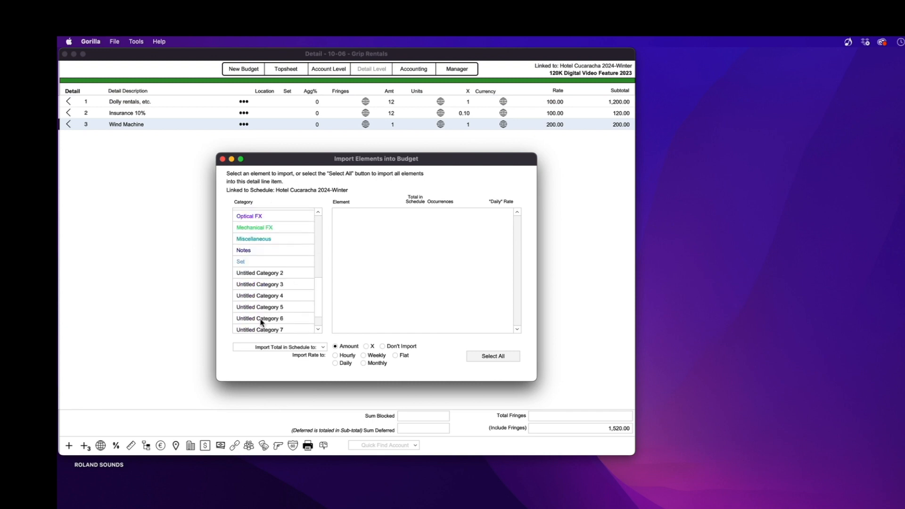
{"action": "left_click", "coordinate": [253, 263]}
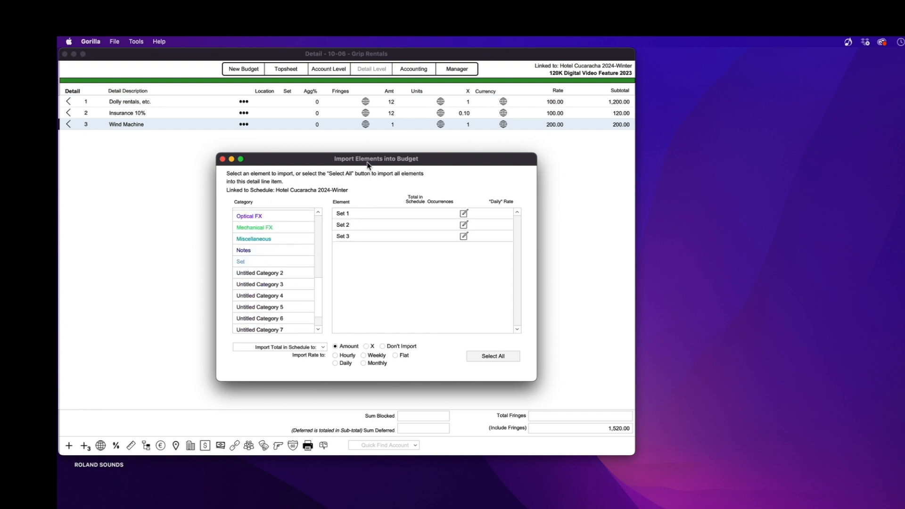
{"action": "left_click_drag", "start_coordinate": [367, 162], "coordinate": [361, 167]}
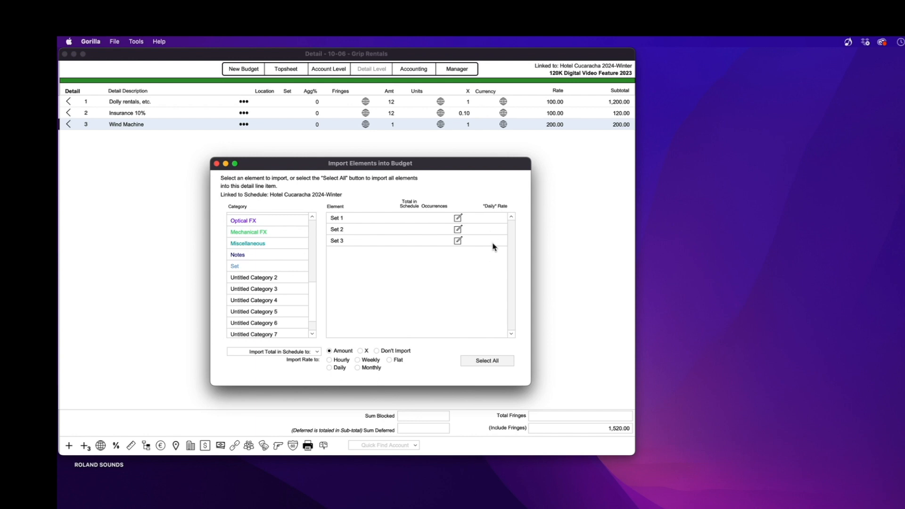
{"action": "left_click", "coordinate": [390, 361]}
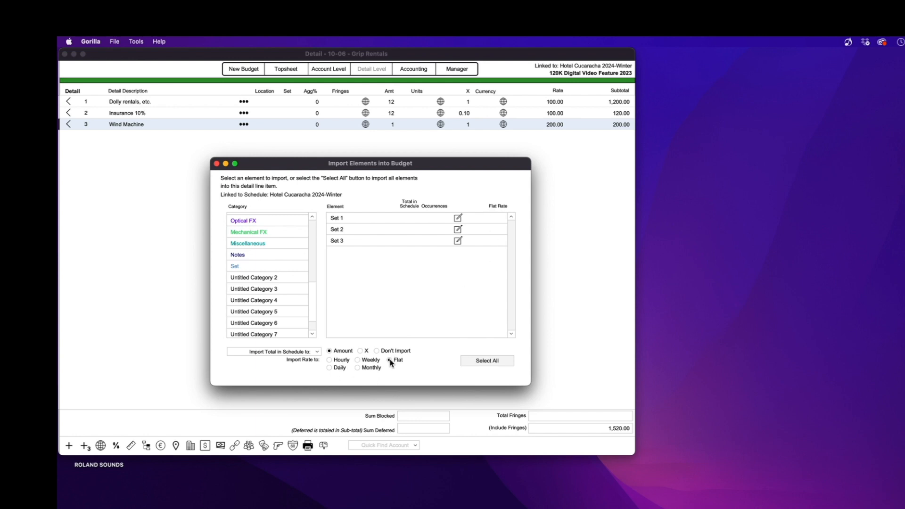
Set the flat rate of the Set 1 element to 1000
{"action": "left_click", "coordinate": [458, 219]}
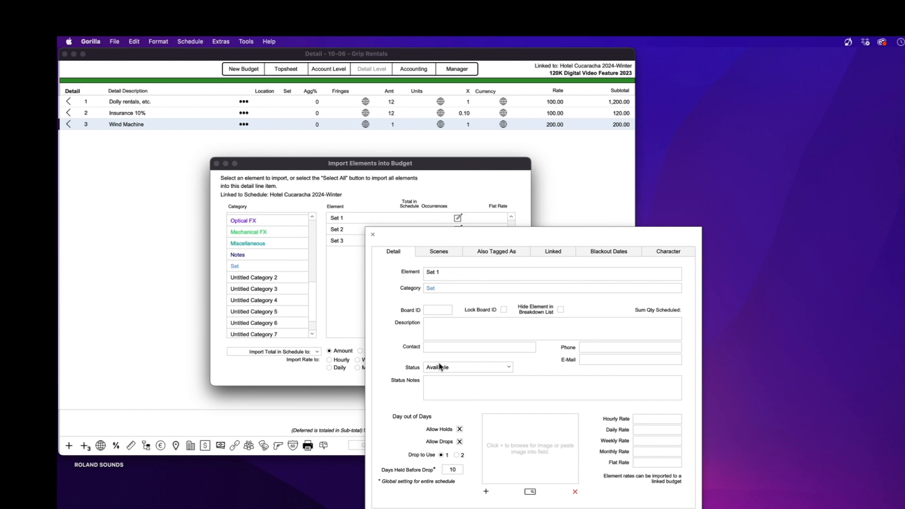
{"action": "left_click", "coordinate": [644, 463]}
{"action": "type", "text": "1000"}
{"action": "left_click", "coordinate": [373, 234]}
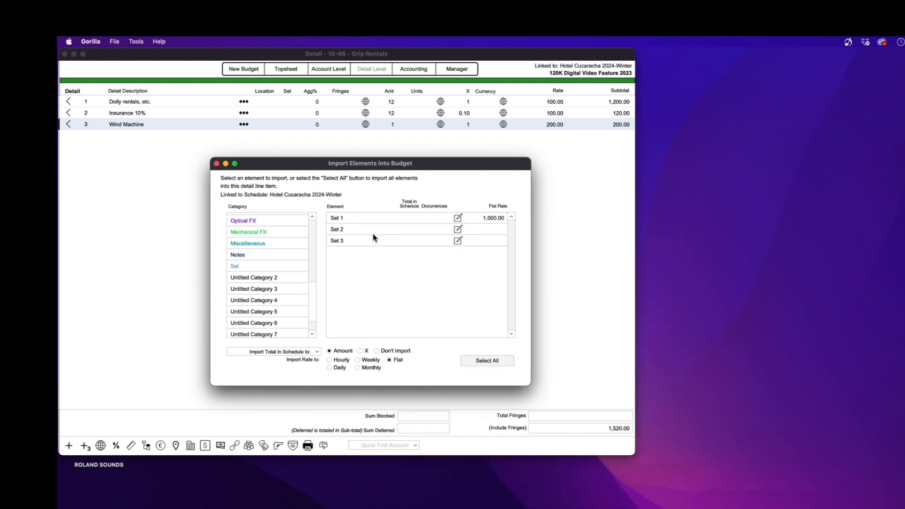
Set the flat rate of the Set 2 element to 1250
{"action": "left_click", "coordinate": [457, 231]}
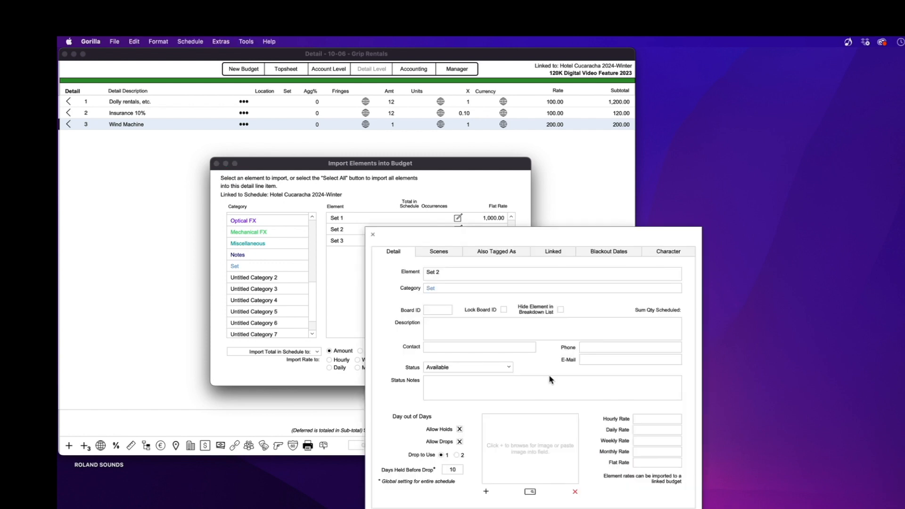
{"action": "left_click", "coordinate": [652, 464]}
{"action": "type", "text": "1250"}
{"action": "left_click", "coordinate": [372, 234]}
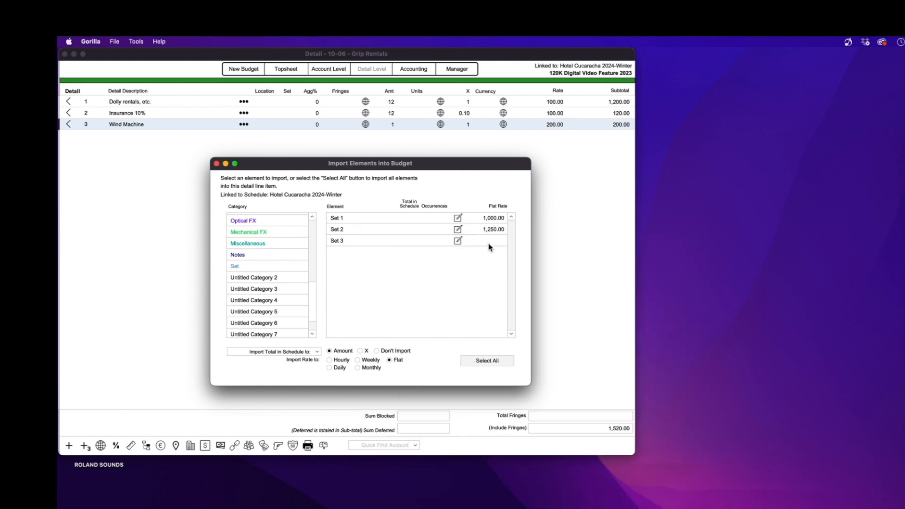
Set the flat rate of the Set 3 element to 1,500
{"action": "left_click", "coordinate": [457, 241]}
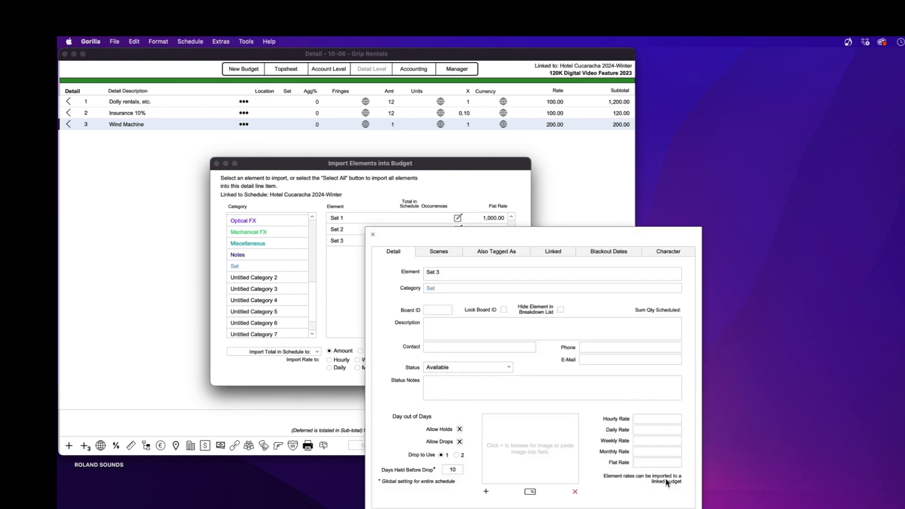
{"action": "left_click", "coordinate": [658, 461]}
{"action": "type", "text": "1,500"}
{"action": "left_click", "coordinate": [372, 234]}
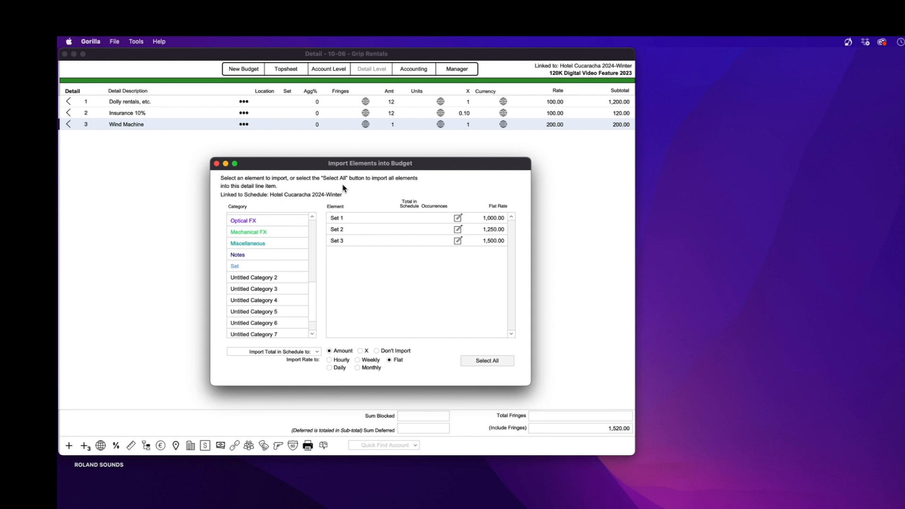
Import Set 1 into the Grip Rentals details and set the new line's amount to 1
{"action": "double_click", "coordinate": [340, 219]}
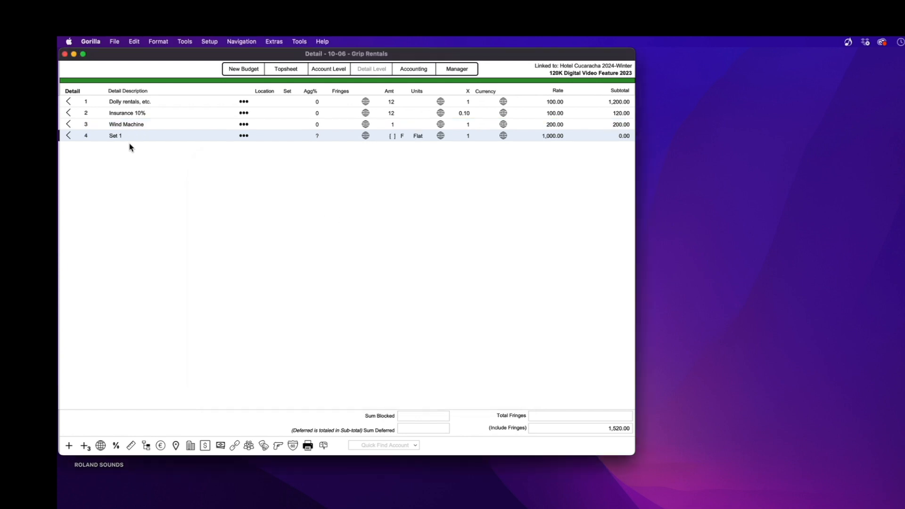
{"action": "left_click", "coordinate": [394, 137]}
{"action": "type", "text": "1"}
{"action": "key", "text": "Return"}
Create a budget set named SET with the description "Set -- 101" and assign it to the Set 1 detail line
{"action": "left_click", "coordinate": [289, 139]}
{"action": "left_click", "coordinate": [354, 316]}
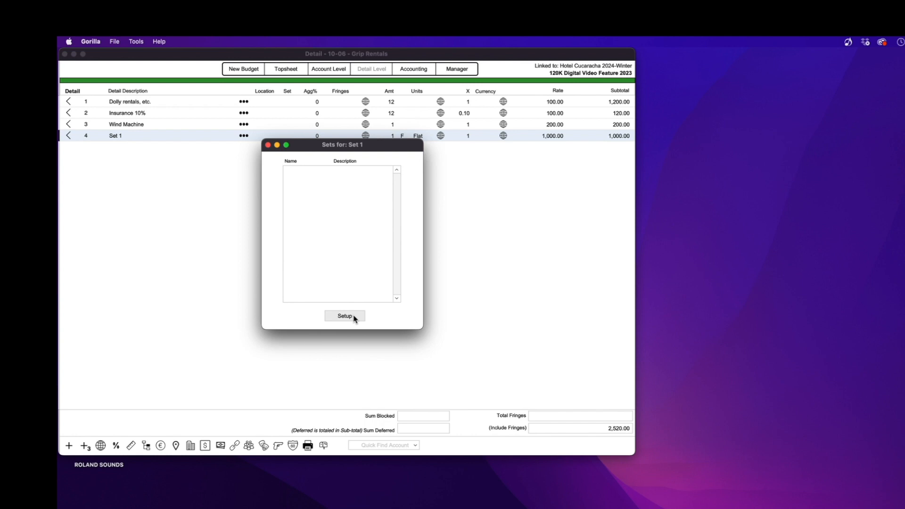
{"action": "left_click", "coordinate": [252, 340]}
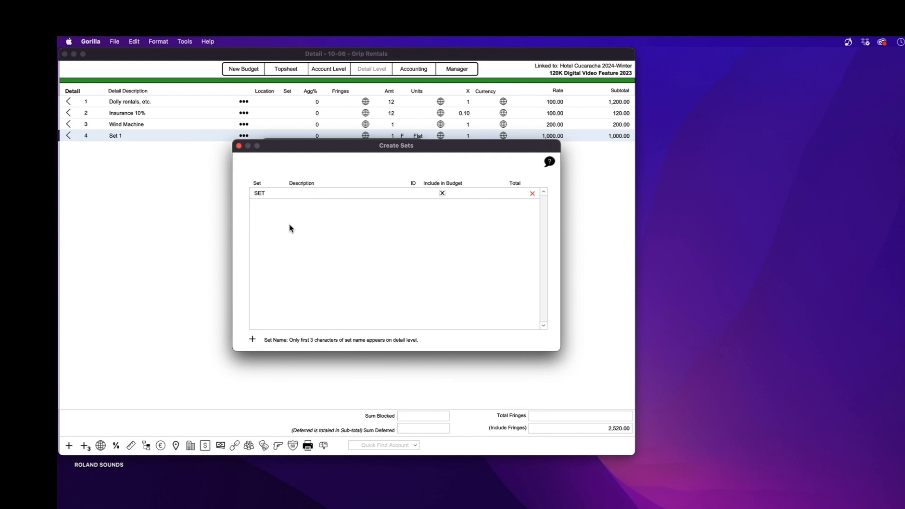
{"action": "left_click", "coordinate": [296, 194]}
{"action": "left_click", "coordinate": [239, 145]}
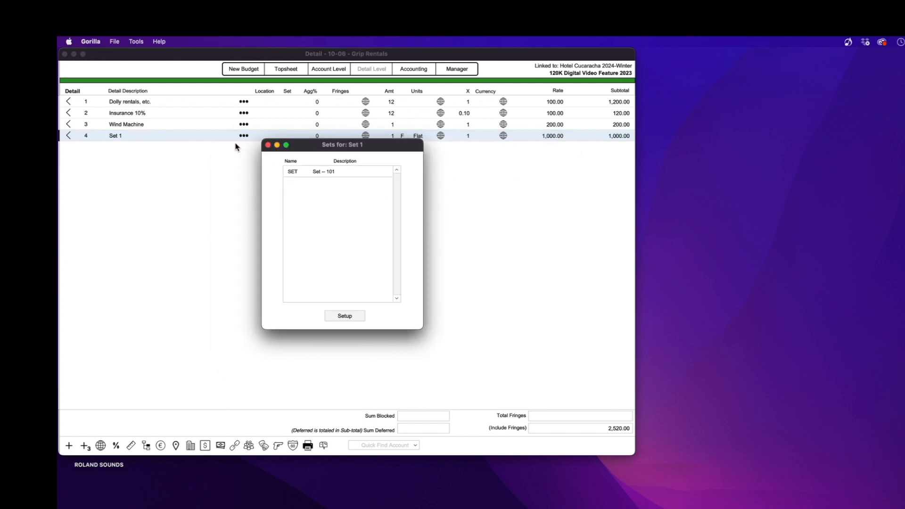
{"action": "double_click", "coordinate": [293, 172]}
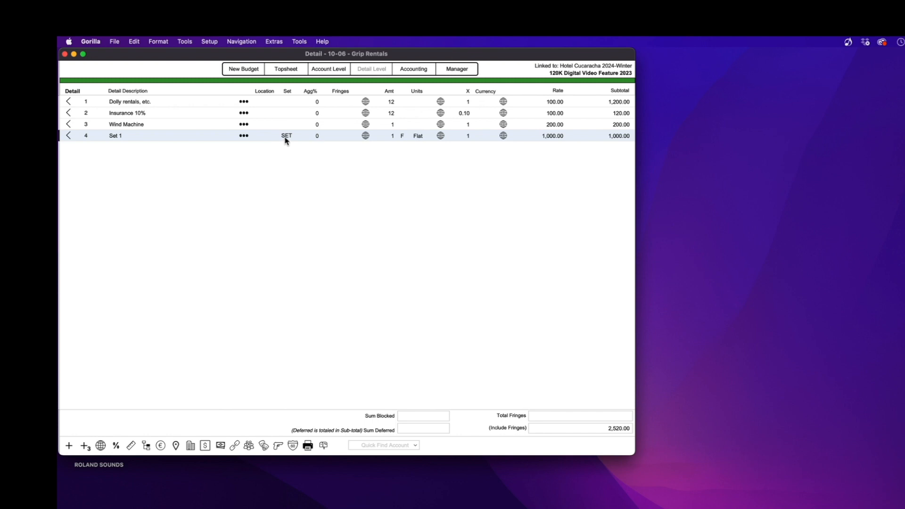
Assign the SET budget set to the Ultimatte paint or bluscreen line in Visual Effects Expendables (12-03) under Special Effects
{"action": "left_click", "coordinate": [67, 101]}
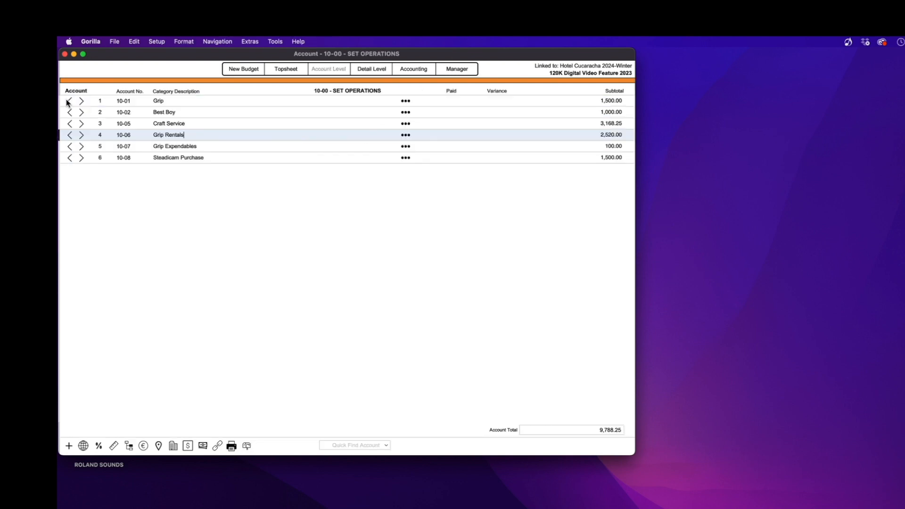
{"action": "left_click", "coordinate": [69, 101]}
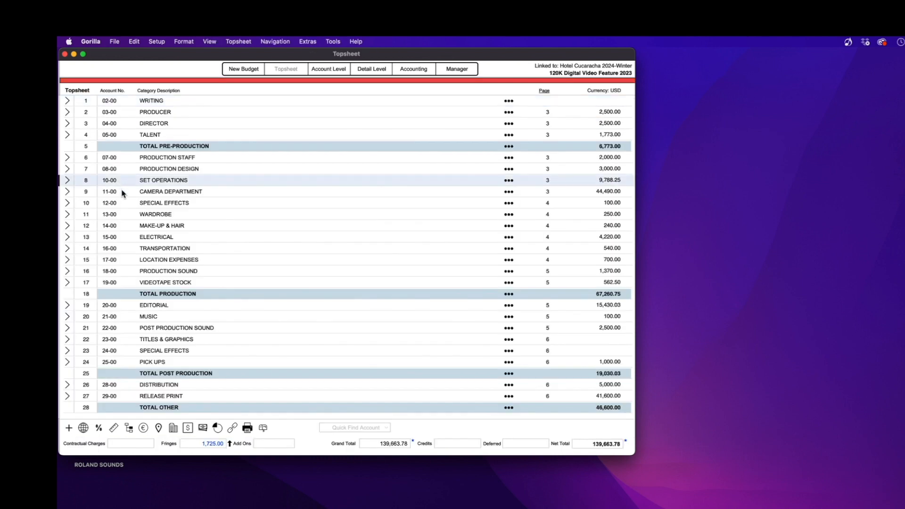
{"action": "left_click", "coordinate": [68, 202]}
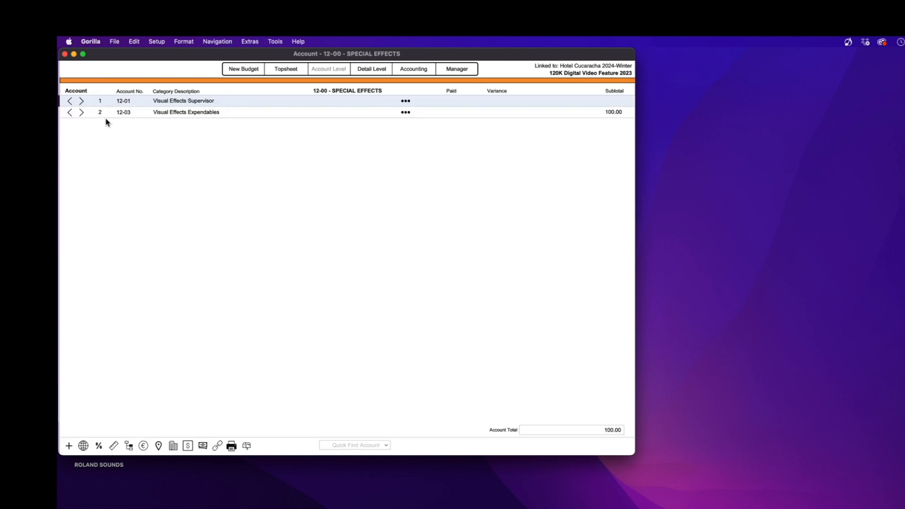
{"action": "left_click", "coordinate": [81, 113]}
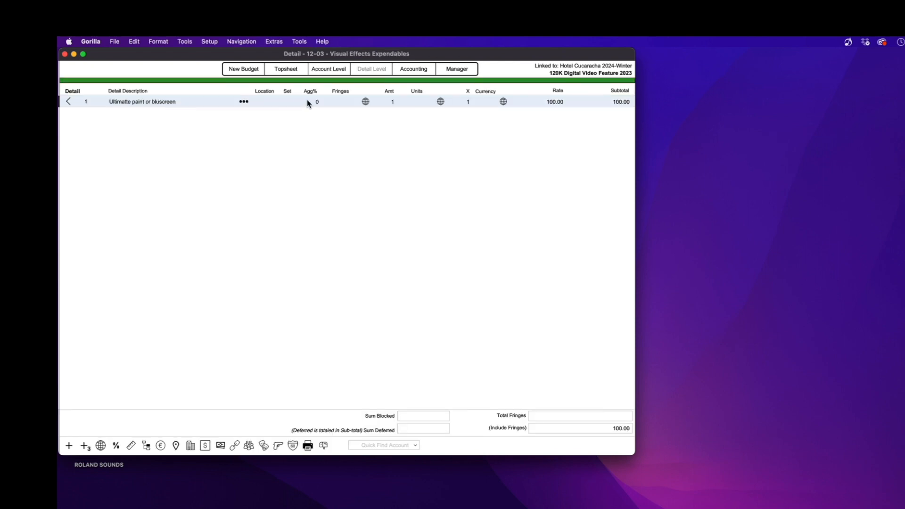
{"action": "left_click", "coordinate": [288, 102]}
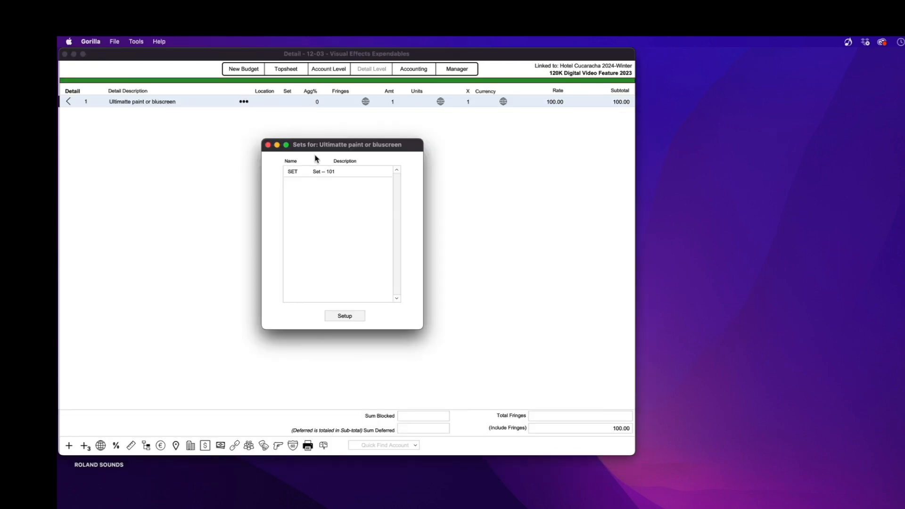
{"action": "double_click", "coordinate": [294, 175]}
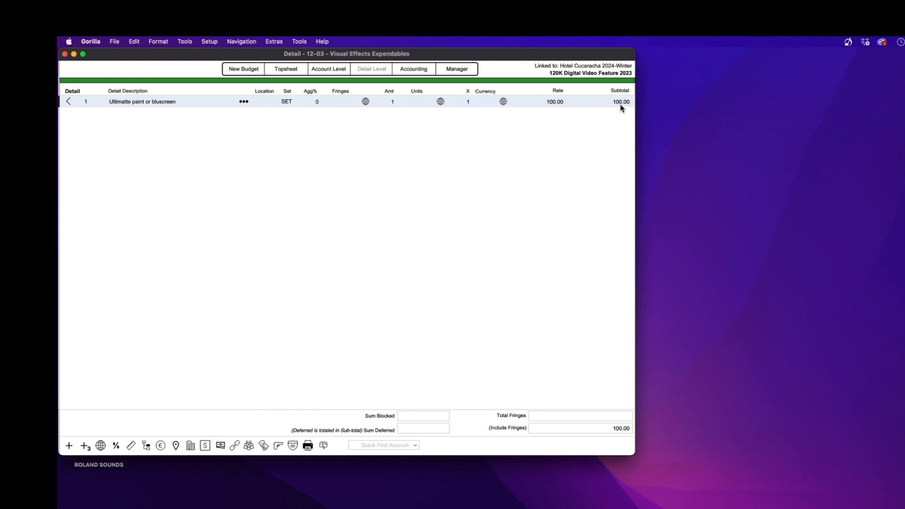
Assign the SET budget set to the Sound Designer detail line under Post Production Sound and set its rate to 5000
{"action": "left_click", "coordinate": [67, 101]}
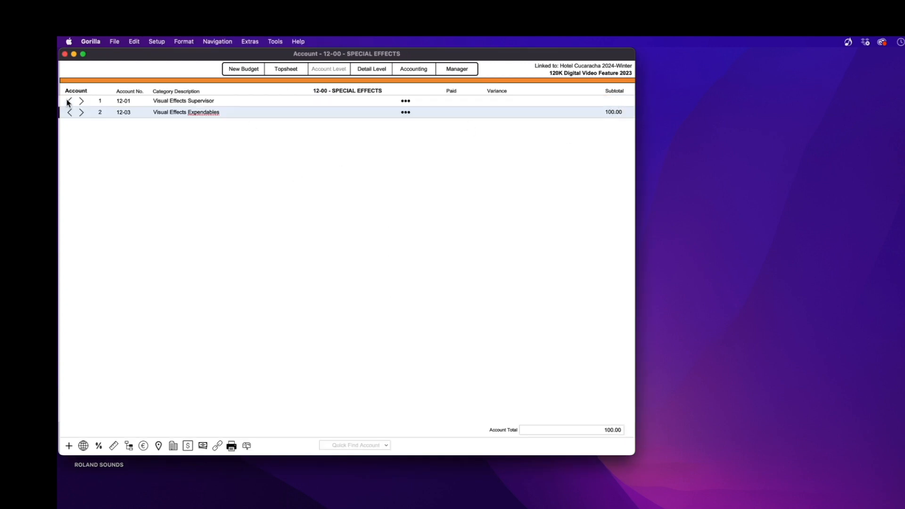
{"action": "left_click", "coordinate": [68, 102]}
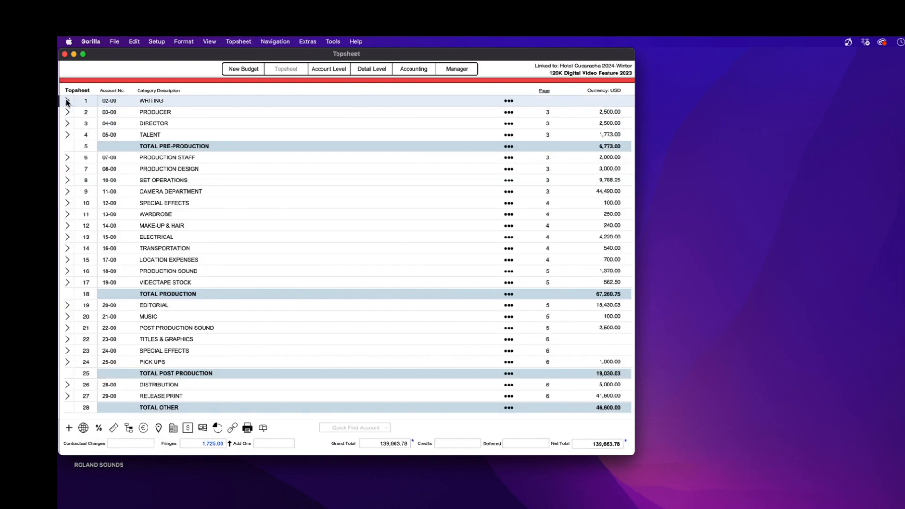
{"action": "left_click", "coordinate": [68, 328]}
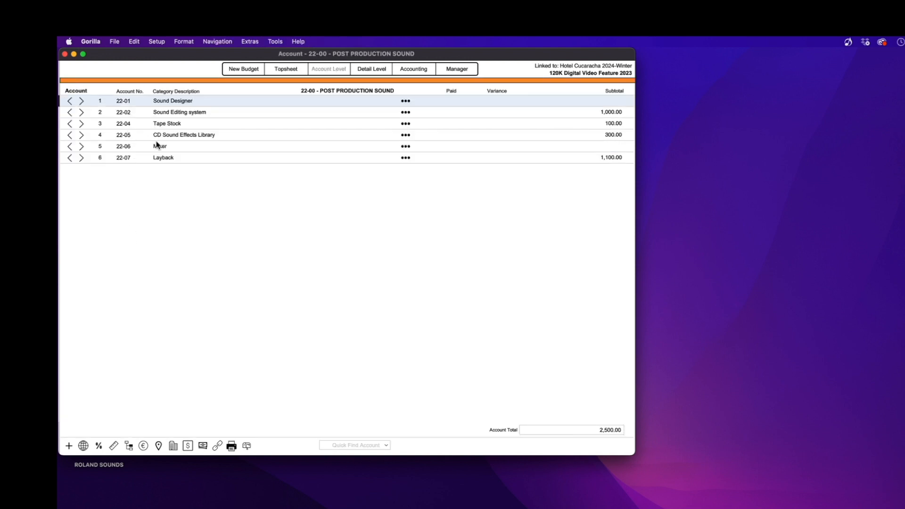
{"action": "left_click", "coordinate": [82, 101]}
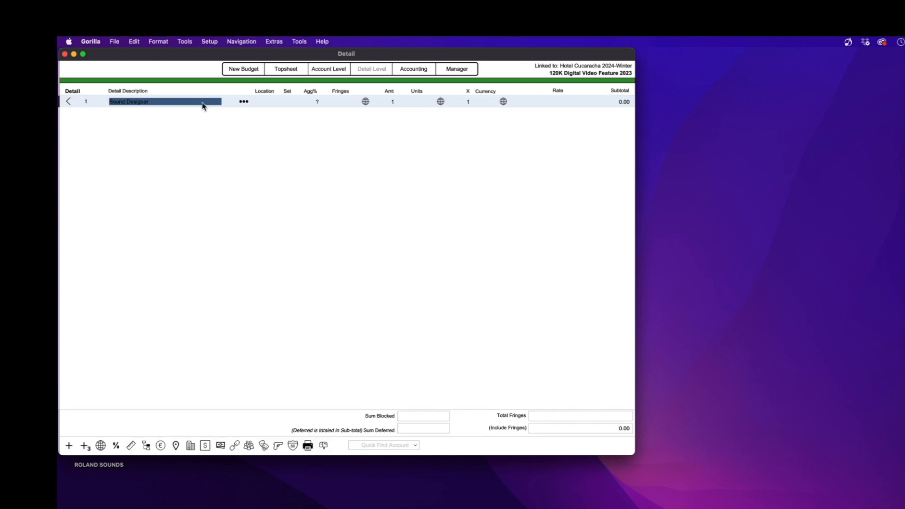
{"action": "left_click", "coordinate": [289, 103]}
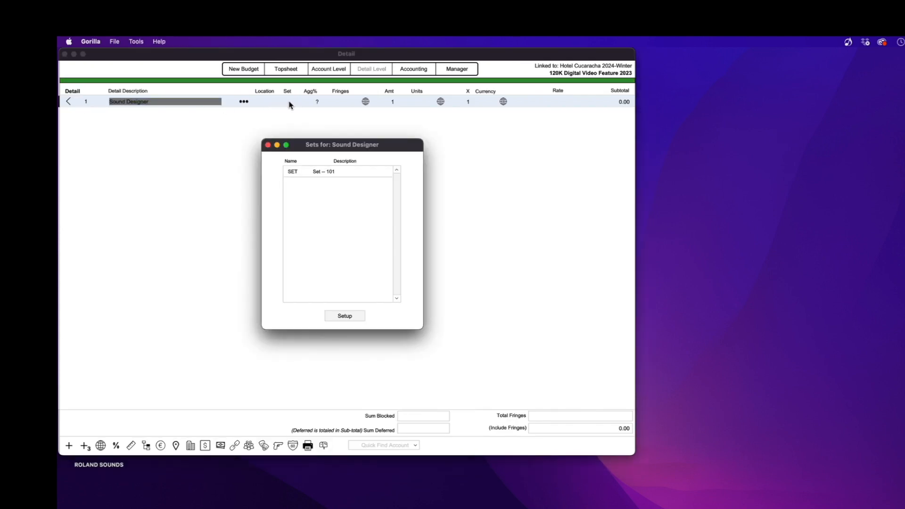
{"action": "double_click", "coordinate": [305, 173]}
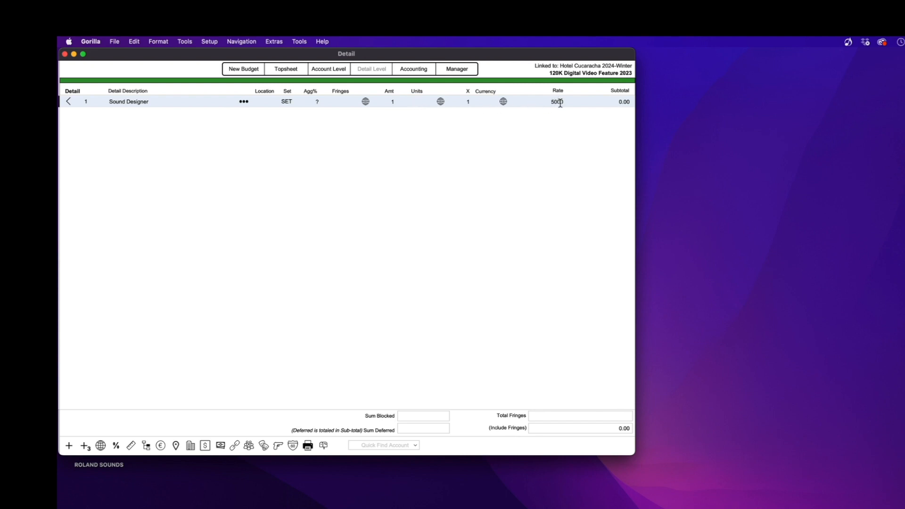
{"action": "left_click", "coordinate": [517, 148]}
Preview the Set Report with its expense items and close the preview
{"action": "left_click", "coordinate": [308, 446]}
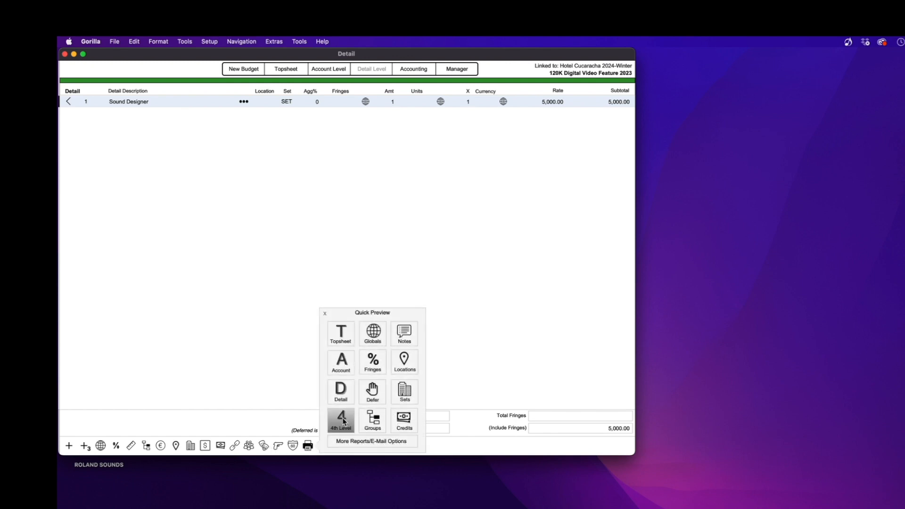
{"action": "left_click", "coordinate": [405, 393]}
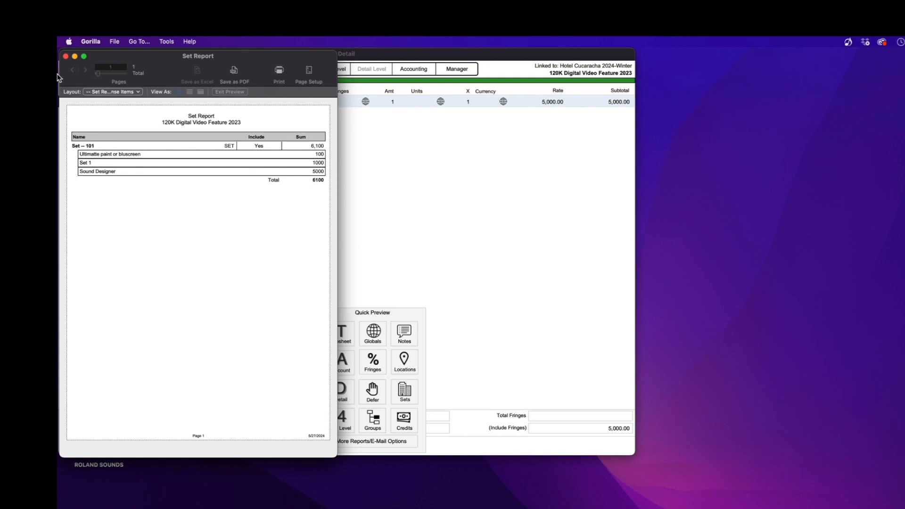
{"action": "left_click", "coordinate": [65, 56]}
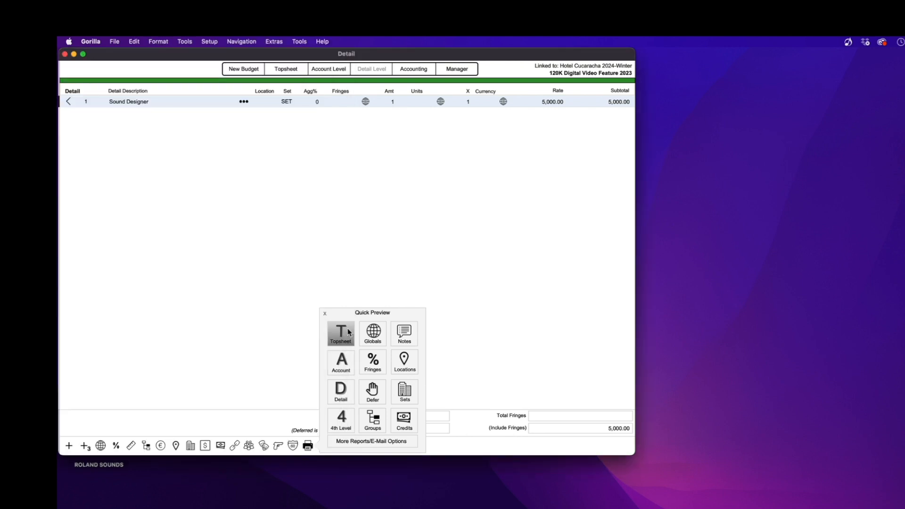
In the budgeting reports' Location/Set module, turn off printing expenses on the Sets report
{"action": "left_click", "coordinate": [383, 442]}
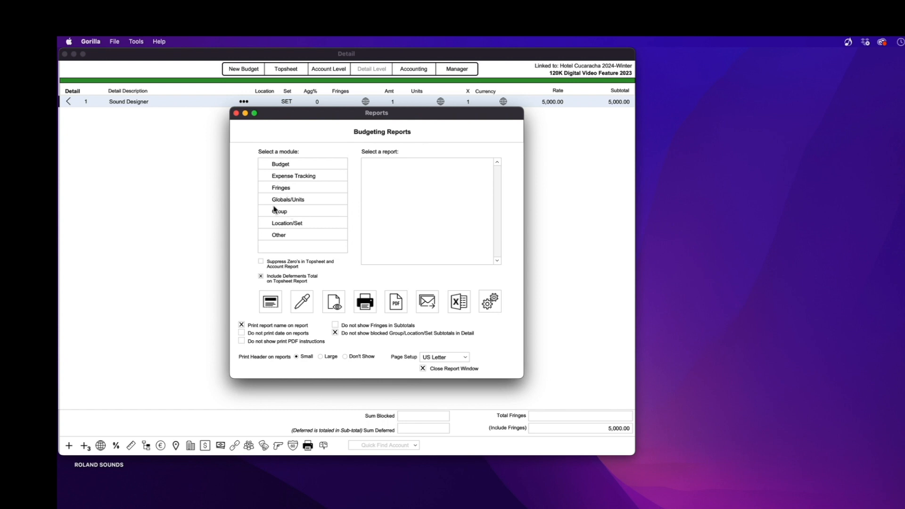
{"action": "left_click", "coordinate": [279, 223]}
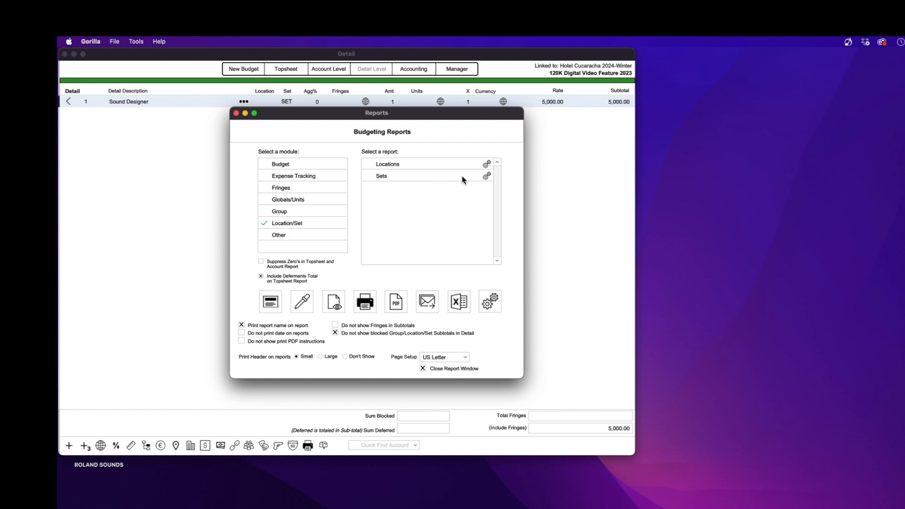
{"action": "left_click", "coordinate": [487, 176]}
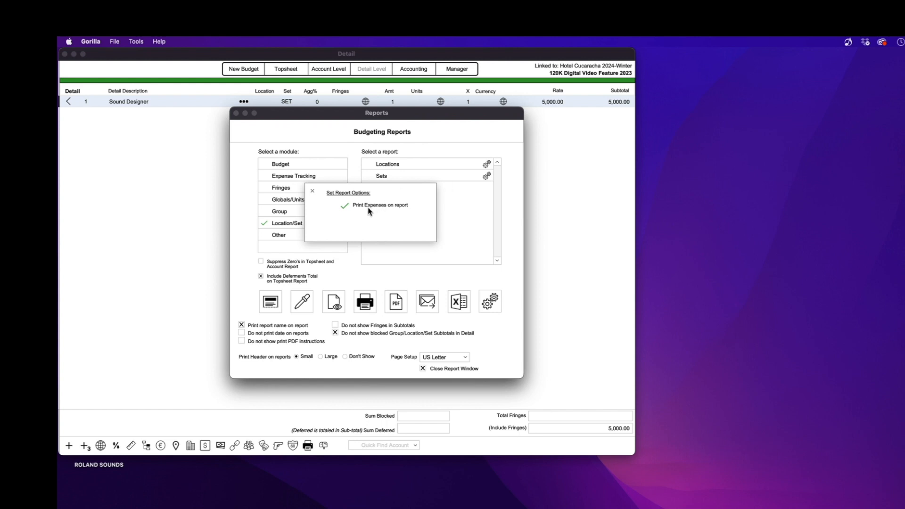
{"action": "left_click", "coordinate": [345, 206]}
{"action": "left_click", "coordinate": [313, 192]}
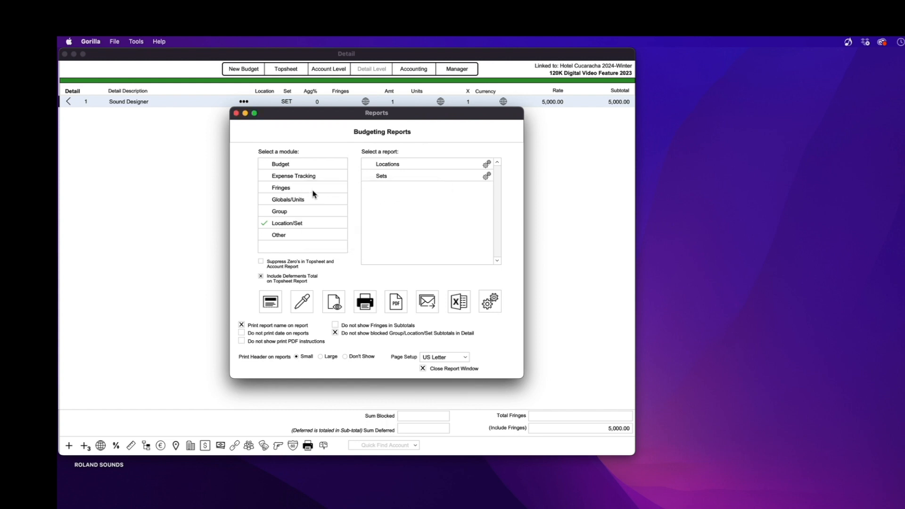
Select the Sets report in the Location/Set module, preview it without expenses, and close the preview
{"action": "left_click", "coordinate": [338, 307]}
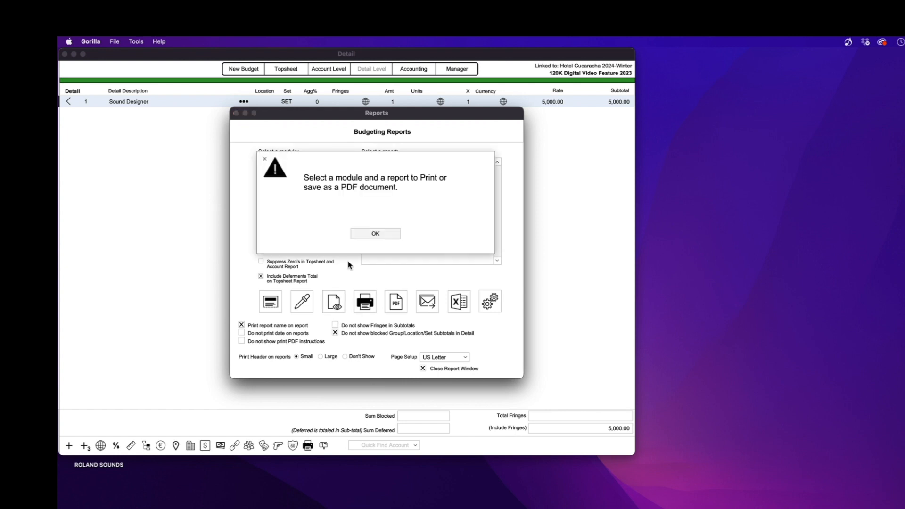
{"action": "left_click", "coordinate": [371, 236]}
{"action": "left_click", "coordinate": [407, 178]}
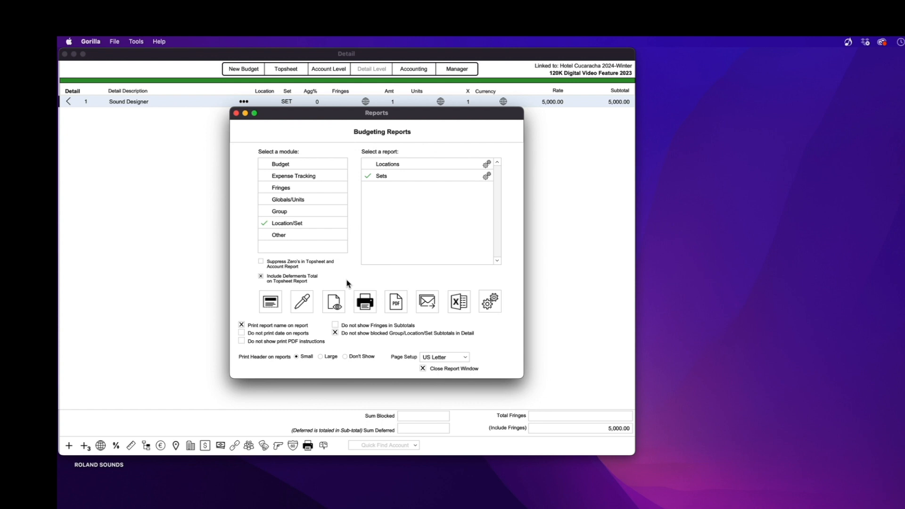
{"action": "left_click", "coordinate": [332, 305]}
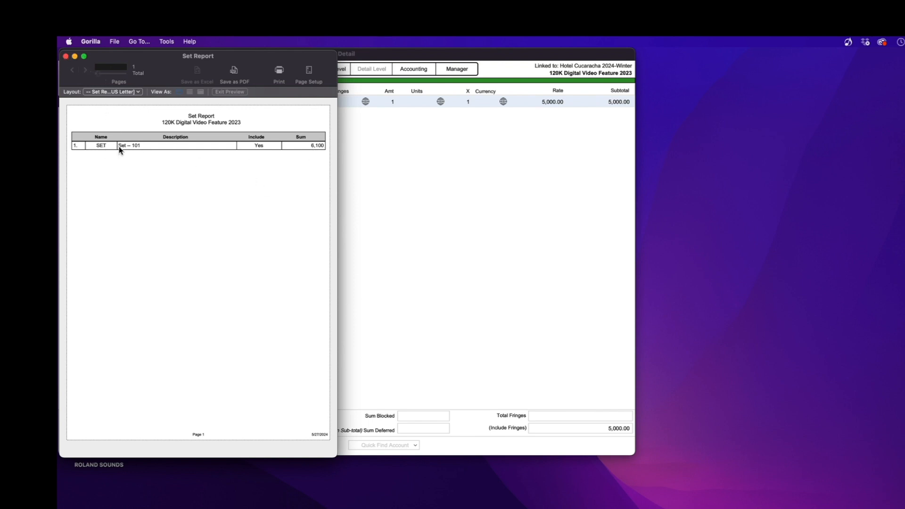
{"action": "left_click", "coordinate": [65, 56]}
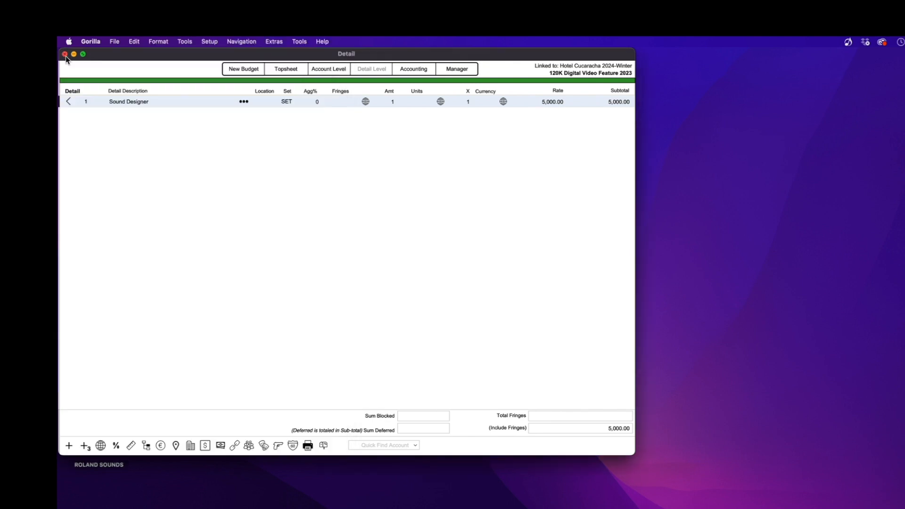
Import the office location budgeted at 3,000.00 from the linked schedule as a new line in the Sound Designer details
{"action": "left_click", "coordinate": [264, 103]}
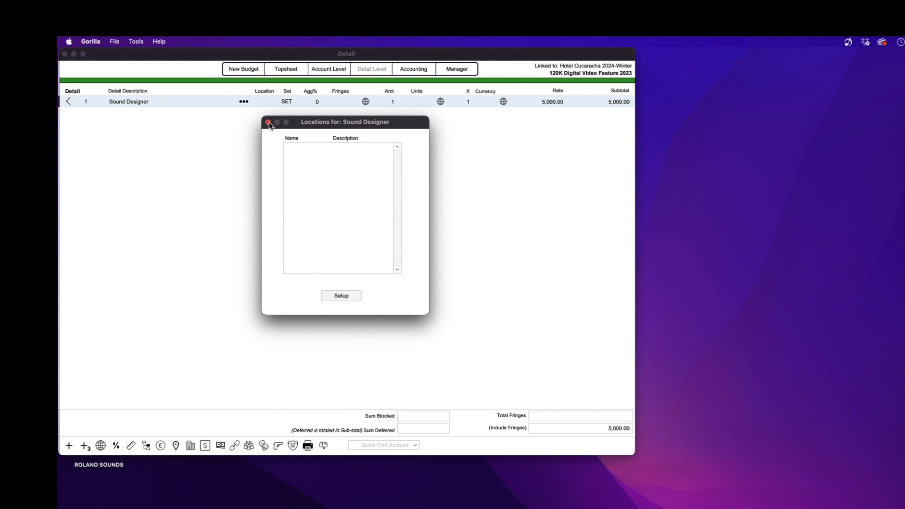
{"action": "left_click", "coordinate": [269, 123]}
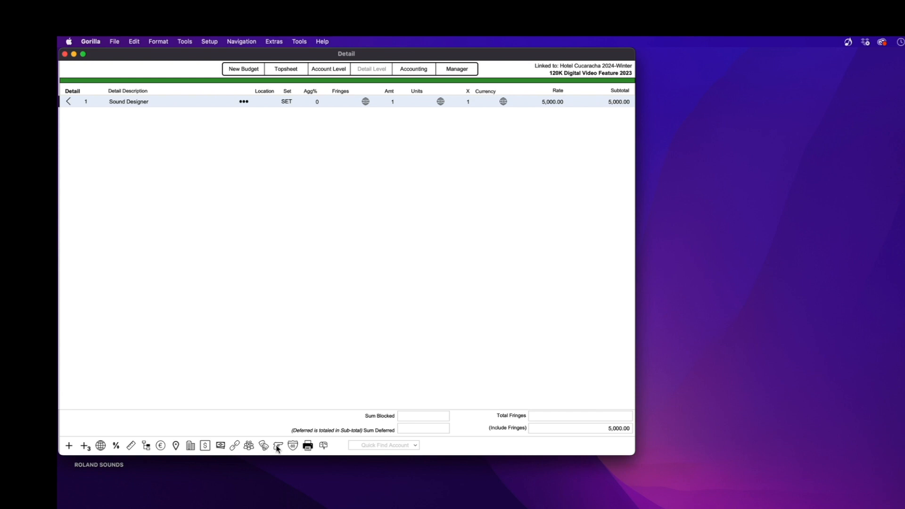
{"action": "left_click", "coordinate": [292, 446]}
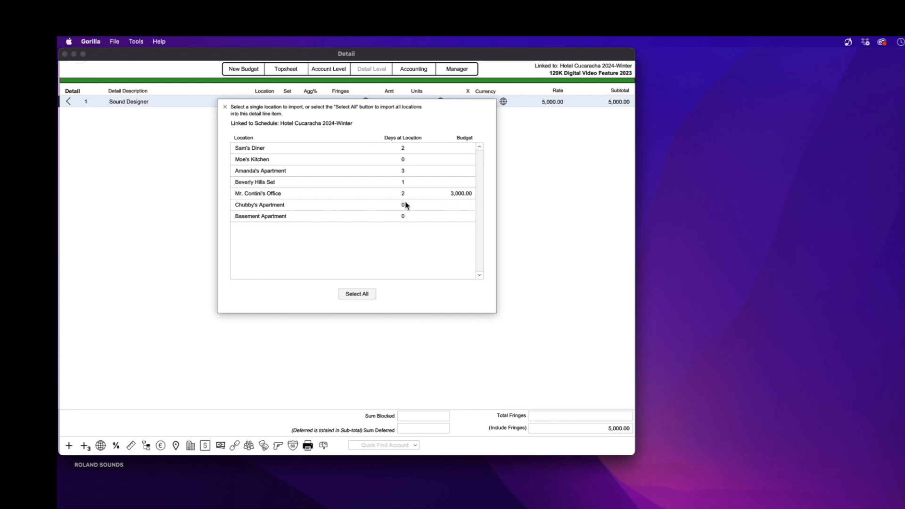
{"action": "left_click", "coordinate": [260, 195]}
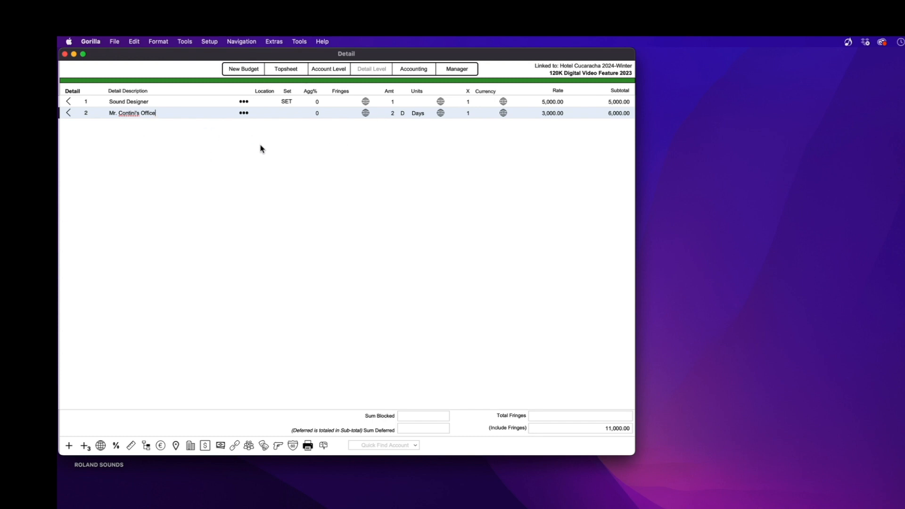
Create a budget location named CAN with the description "Locations -- Canada" from the imported office line
{"action": "left_click", "coordinate": [267, 117]}
{"action": "left_click", "coordinate": [343, 296]}
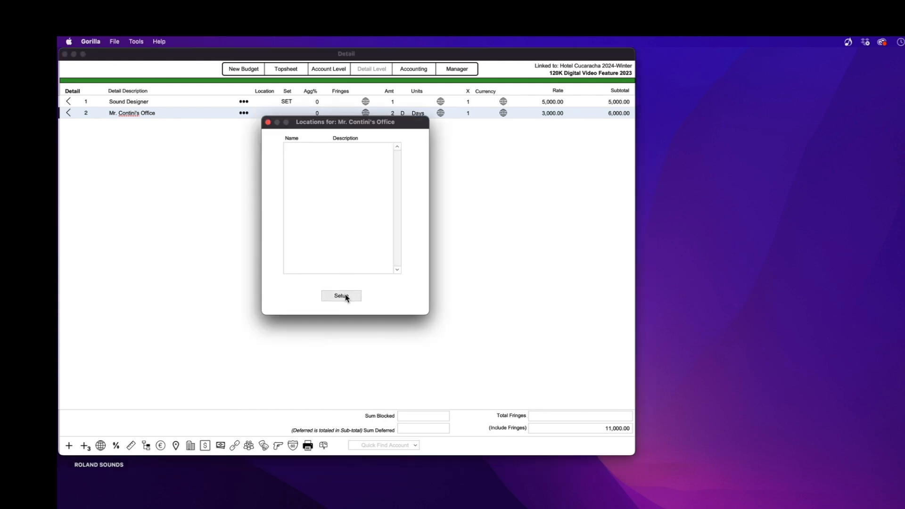
{"action": "left_click", "coordinate": [205, 307]}
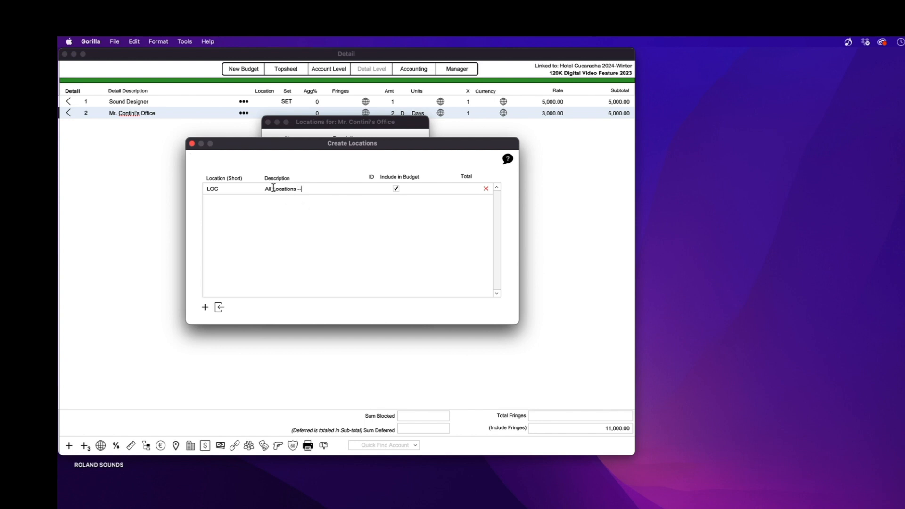
{"action": "left_click_drag", "start_coordinate": [273, 187], "coordinate": [253, 187]}
{"action": "key", "text": "BackSpace"}
Add a second budget location named MEX described as "Locations - Mexico", and assign CAN to the office detail line
{"action": "left_click", "coordinate": [205, 308]}
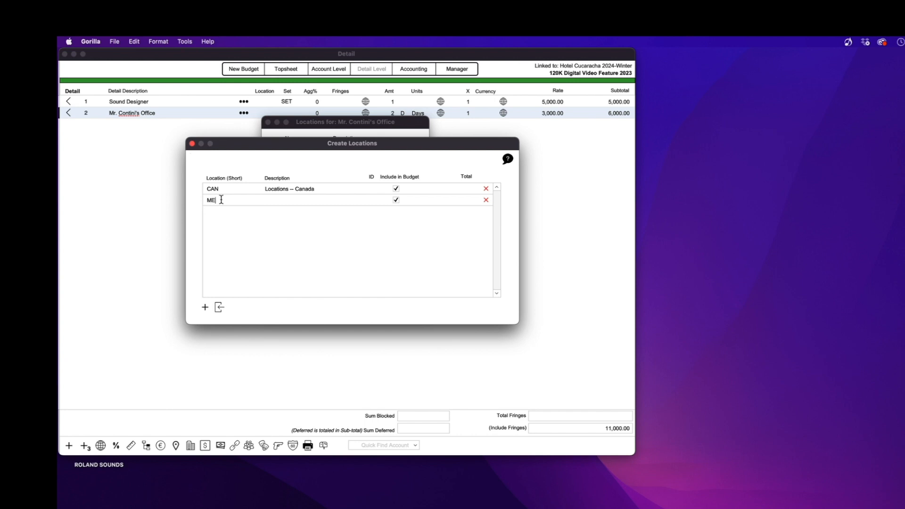
{"action": "type", "text": "X"}
{"action": "left_click", "coordinate": [280, 200]}
{"action": "type", "text": "Locations - Mexico"}
{"action": "left_click", "coordinate": [192, 144]}
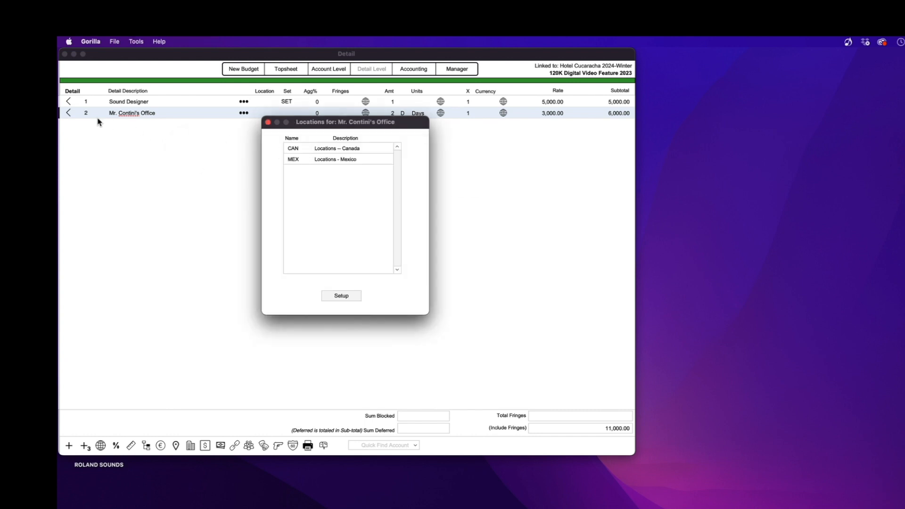
{"action": "double_click", "coordinate": [295, 149]}
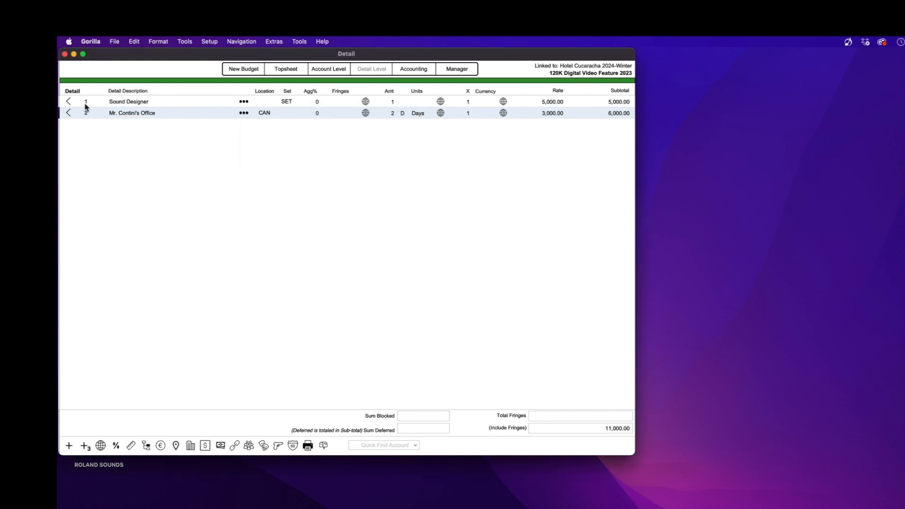
Open the Location Rentals details under Location Expenses and check which locations the linked schedule offers for import, without importing any
{"action": "left_click", "coordinate": [69, 102]}
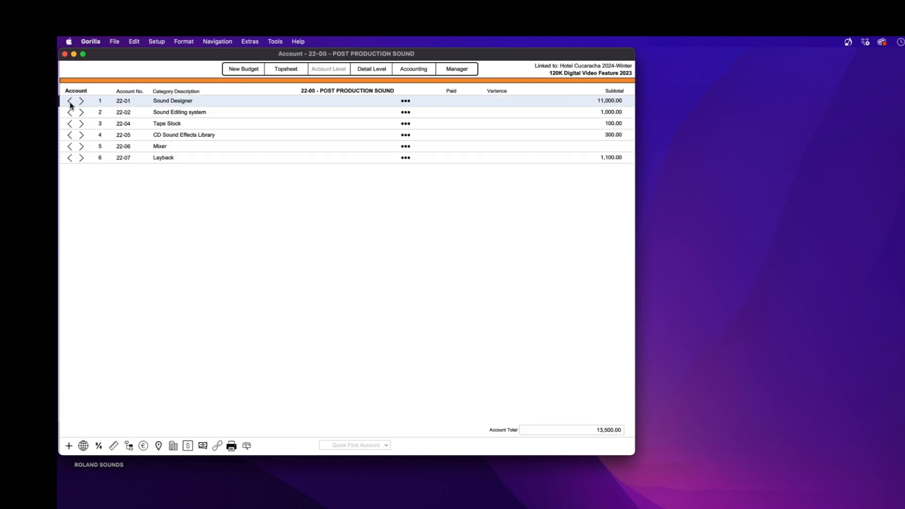
{"action": "left_click", "coordinate": [70, 103]}
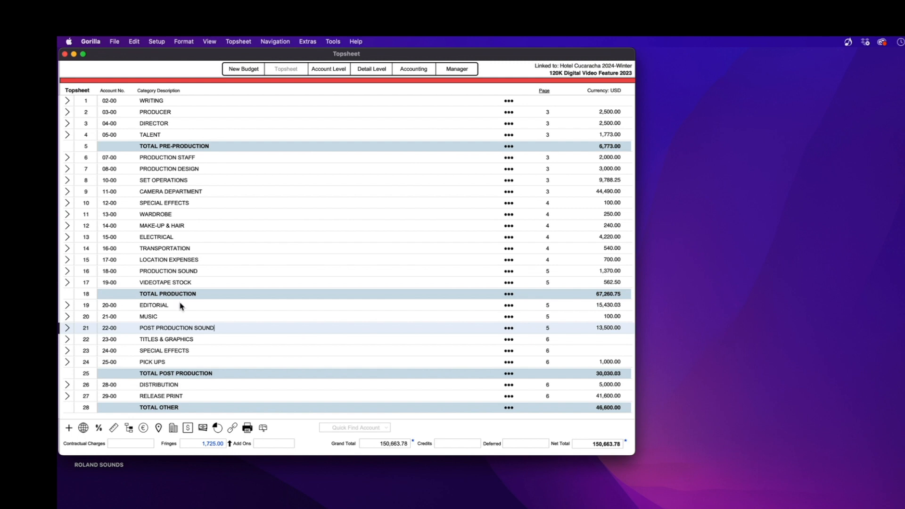
{"action": "left_click", "coordinate": [67, 259]}
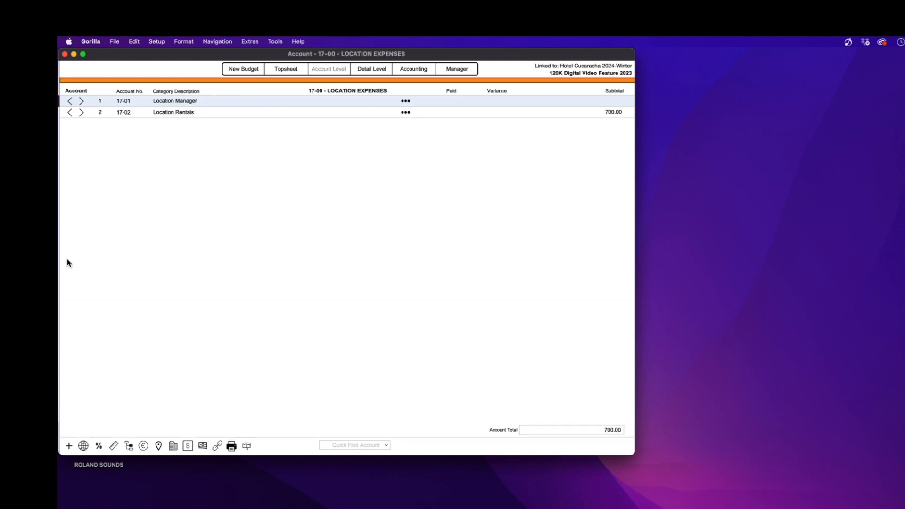
{"action": "left_click", "coordinate": [82, 113]}
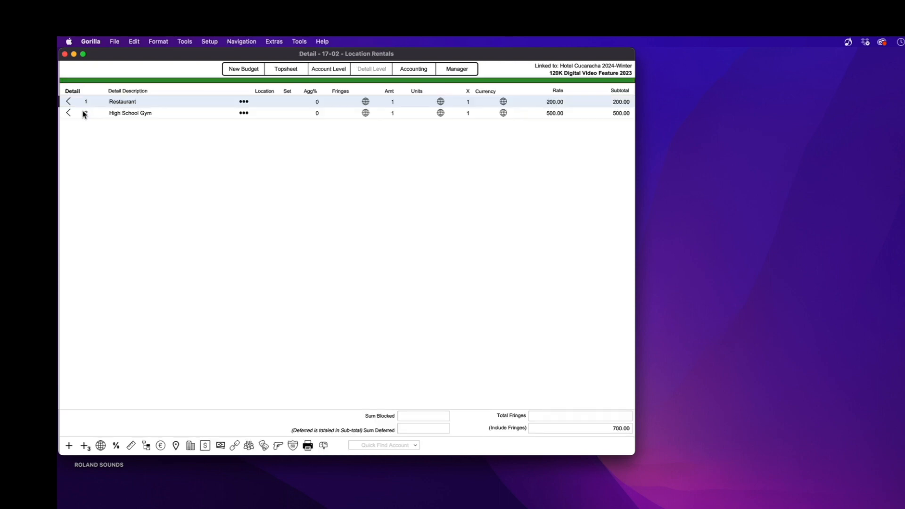
{"action": "left_click", "coordinate": [297, 447]}
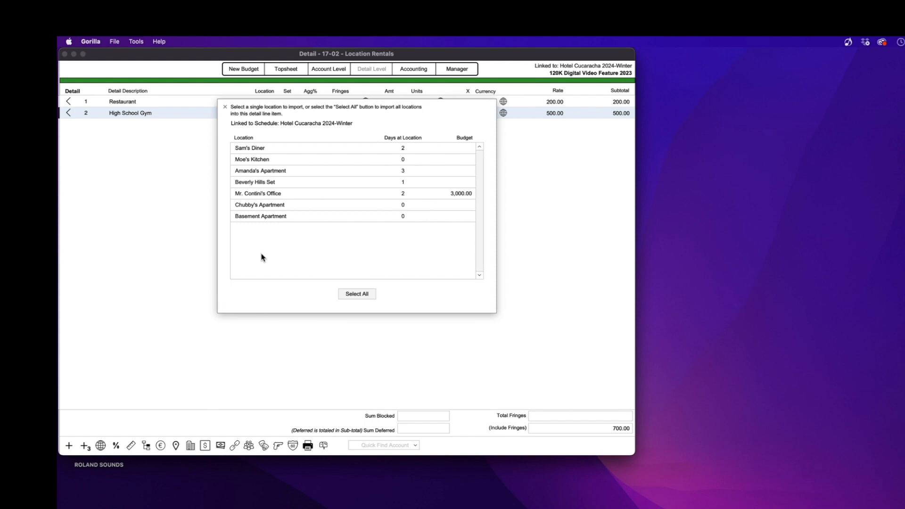
{"action": "left_click", "coordinate": [224, 107]}
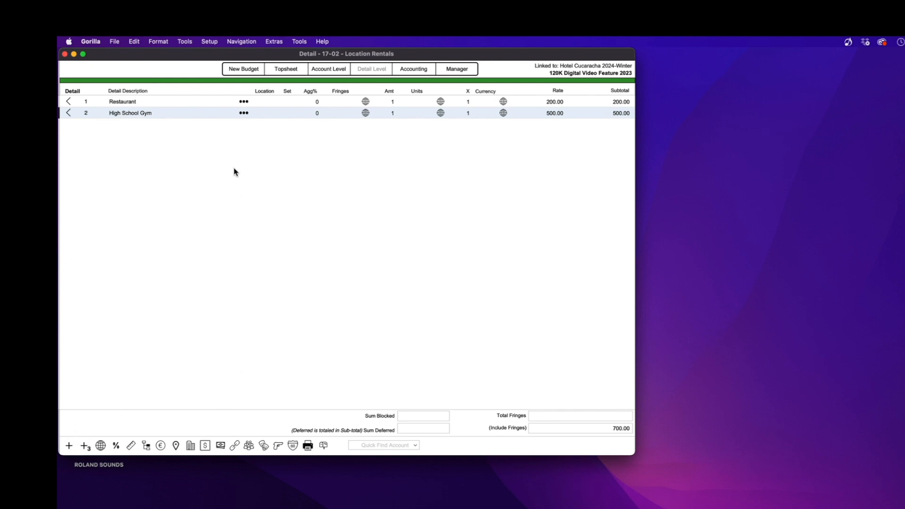
Assign the MEX location to the High School Gym line and the CAN location to the Restaurant line
{"action": "left_click", "coordinate": [265, 115]}
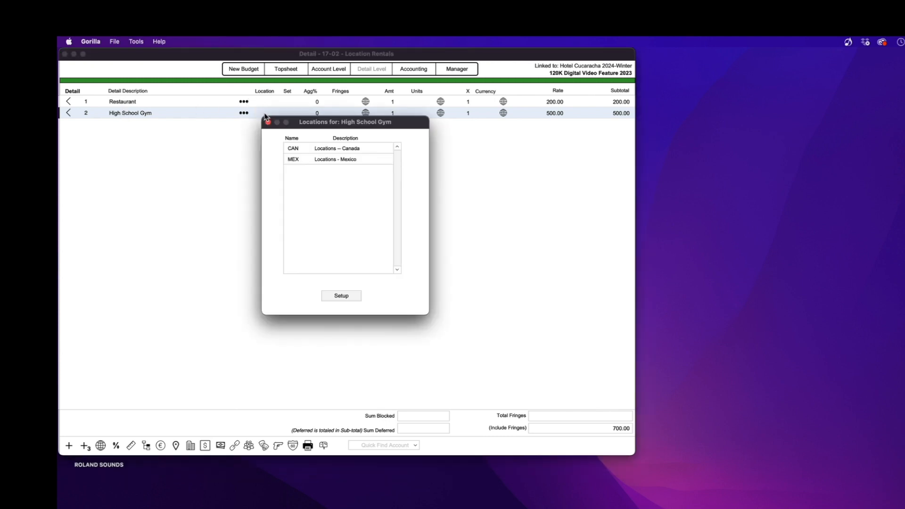
{"action": "left_click", "coordinate": [294, 160]}
{"action": "double_click", "coordinate": [294, 161]}
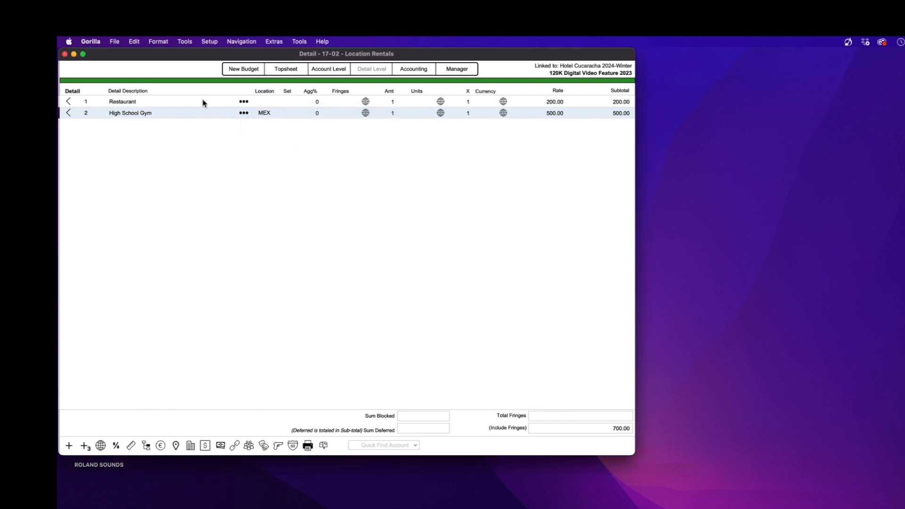
{"action": "left_click", "coordinate": [266, 103]}
{"action": "double_click", "coordinate": [291, 147]}
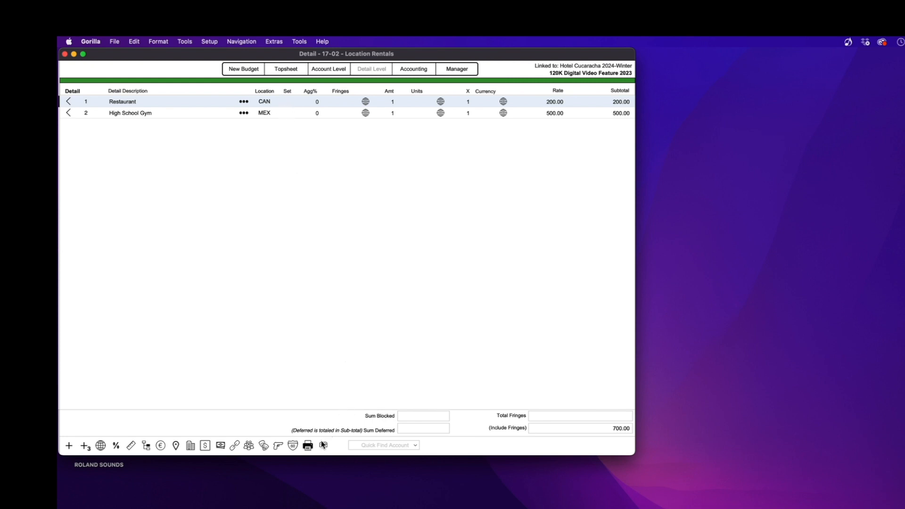
Choose the Location/Set reports, check the Print Expenses option for Locations, preview the Locations report, and close the preview
{"action": "left_click", "coordinate": [307, 446]}
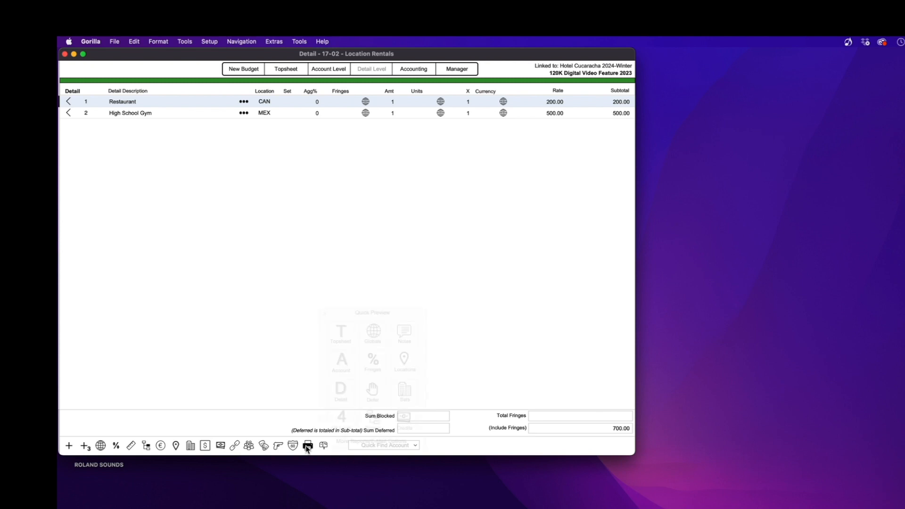
{"action": "left_click", "coordinate": [404, 368]}
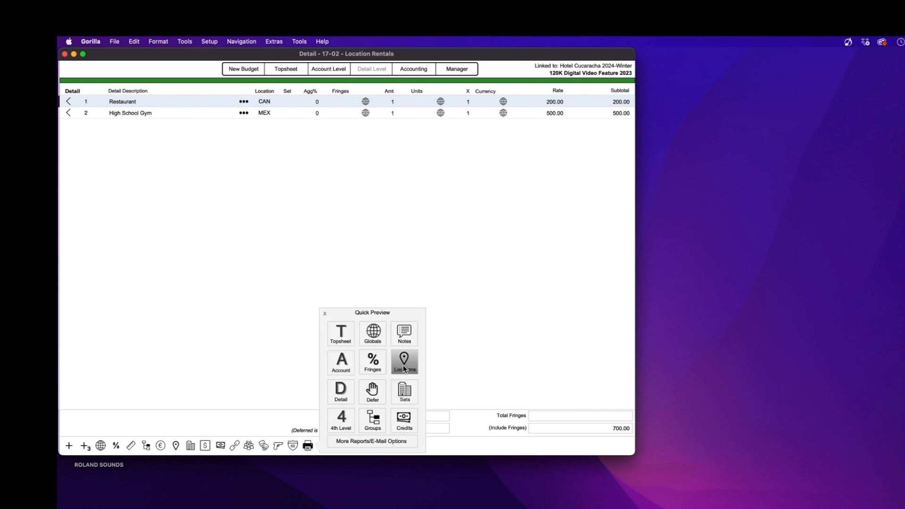
{"action": "left_click", "coordinate": [375, 441]}
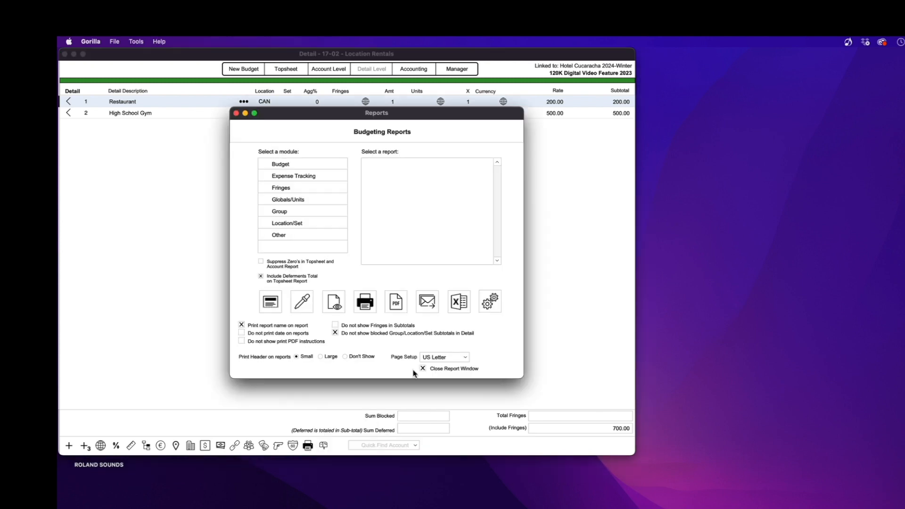
{"action": "left_click", "coordinate": [298, 226]}
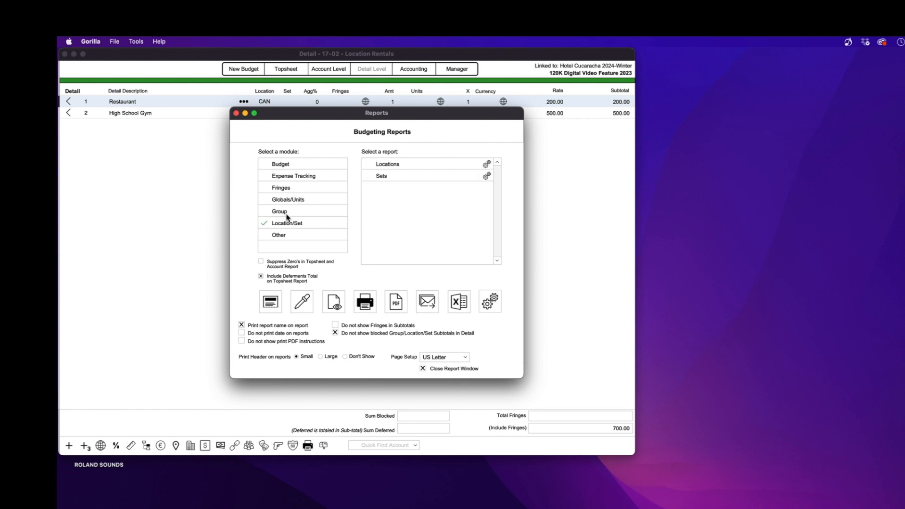
{"action": "left_click", "coordinate": [487, 164]}
{"action": "left_click", "coordinate": [344, 206]}
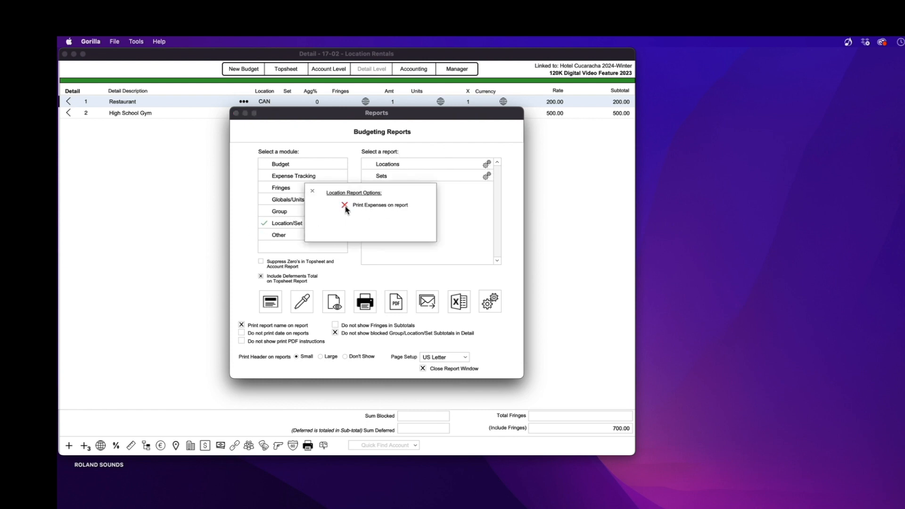
{"action": "left_click", "coordinate": [313, 191]}
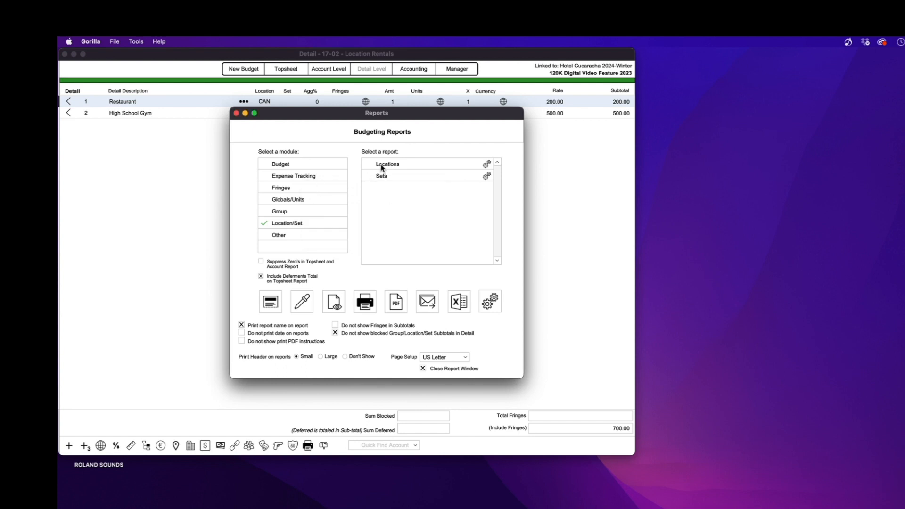
{"action": "left_click", "coordinate": [340, 301]}
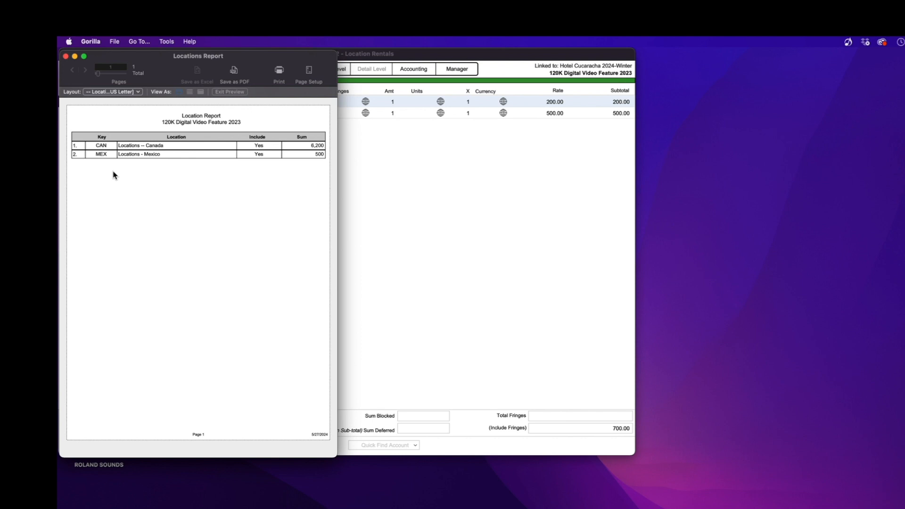
{"action": "left_click_drag", "start_coordinate": [155, 68], "coordinate": [402, 123]}
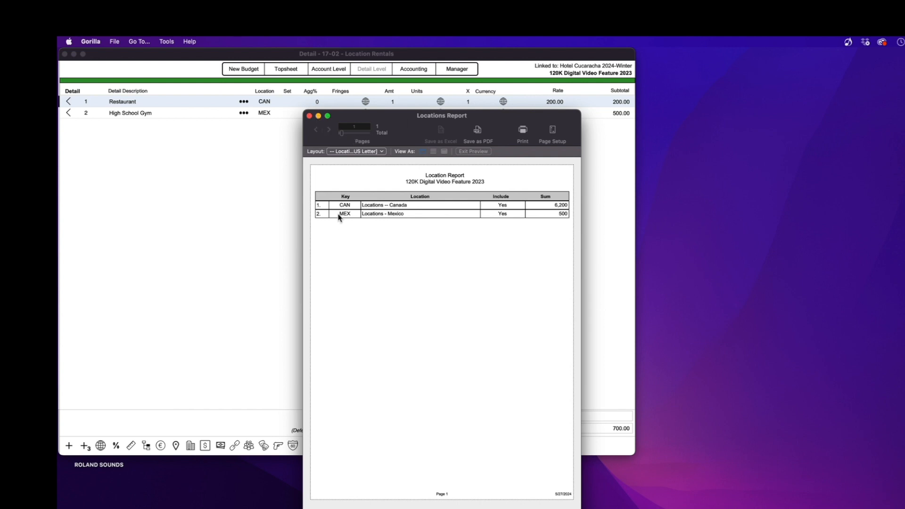
{"action": "left_click", "coordinate": [309, 117]}
Run the quick preview of the Locations report and close it
{"action": "left_click", "coordinate": [308, 446]}
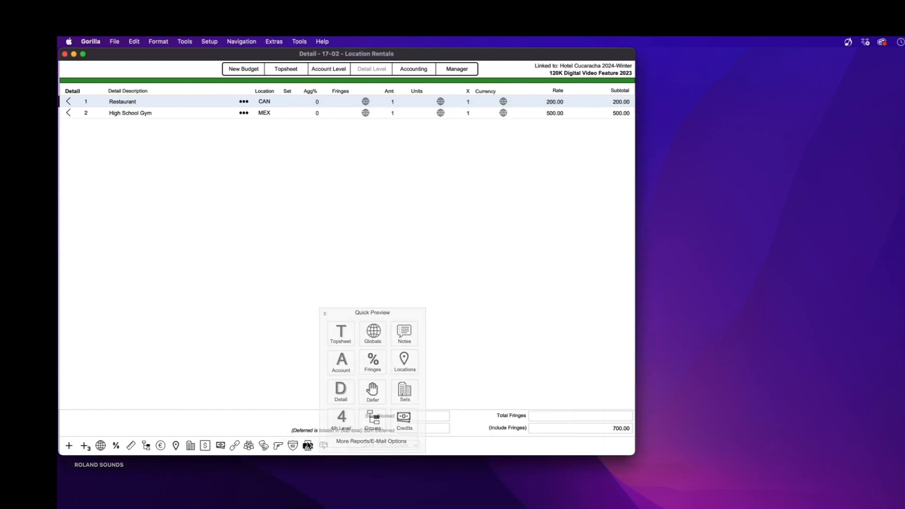
{"action": "left_click", "coordinate": [405, 360]}
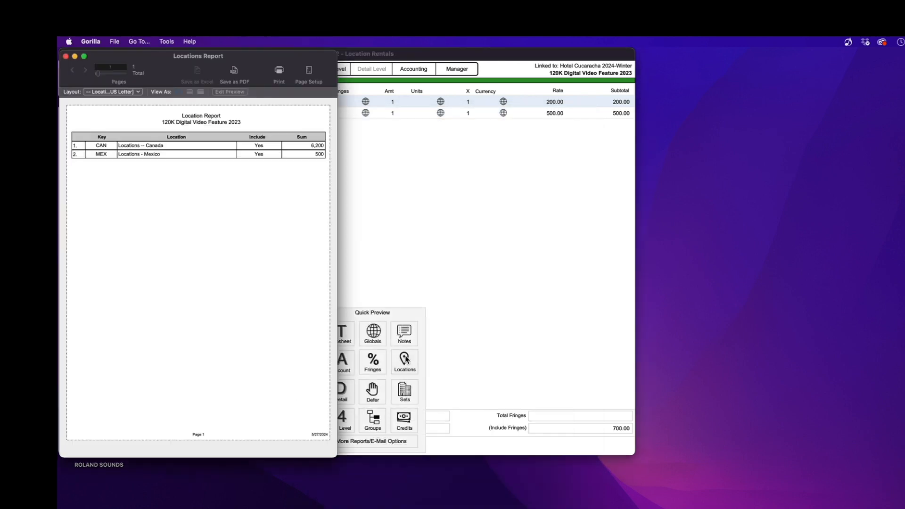
{"action": "left_click", "coordinate": [66, 57]}
Configure the Locations report in the Location/Set module to include expense items, preview the itemized report, and close it
{"action": "left_click", "coordinate": [372, 441]}
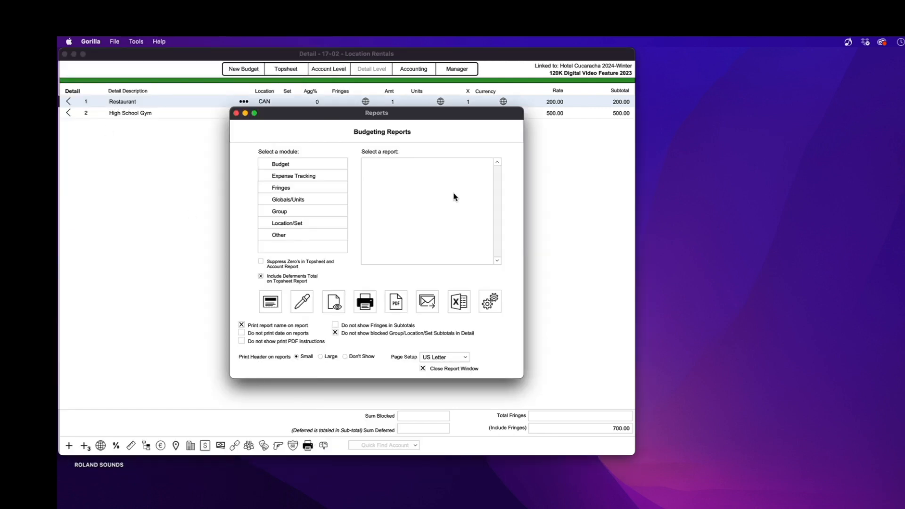
{"action": "left_click", "coordinate": [283, 225]}
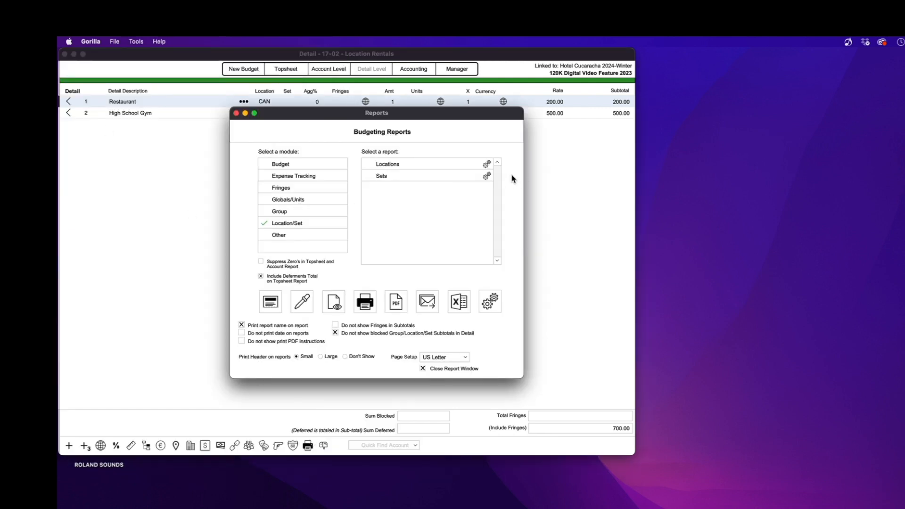
{"action": "left_click", "coordinate": [484, 166]}
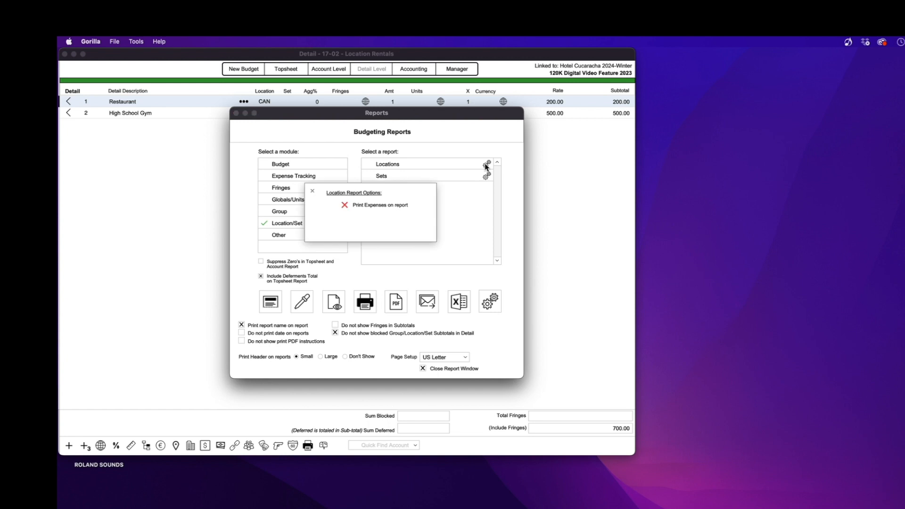
{"action": "left_click", "coordinate": [344, 205]}
{"action": "left_click", "coordinate": [313, 191]}
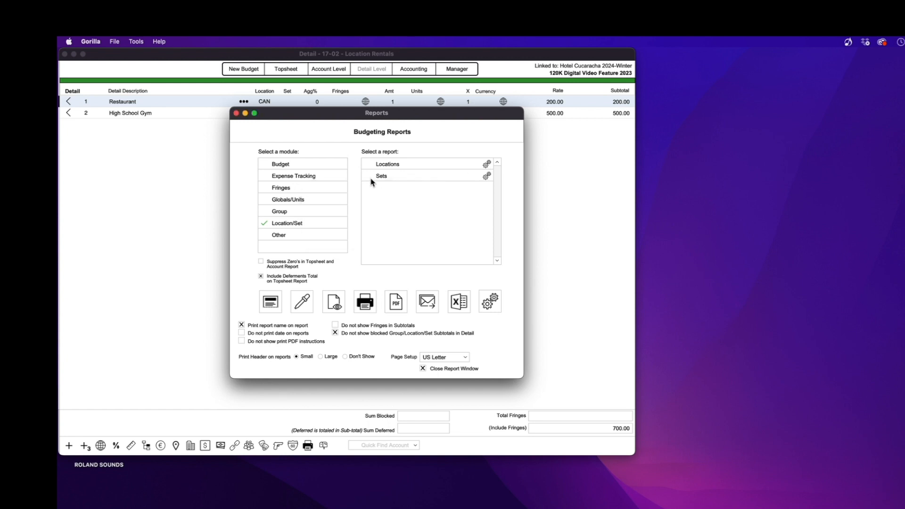
{"action": "left_click", "coordinate": [333, 303]}
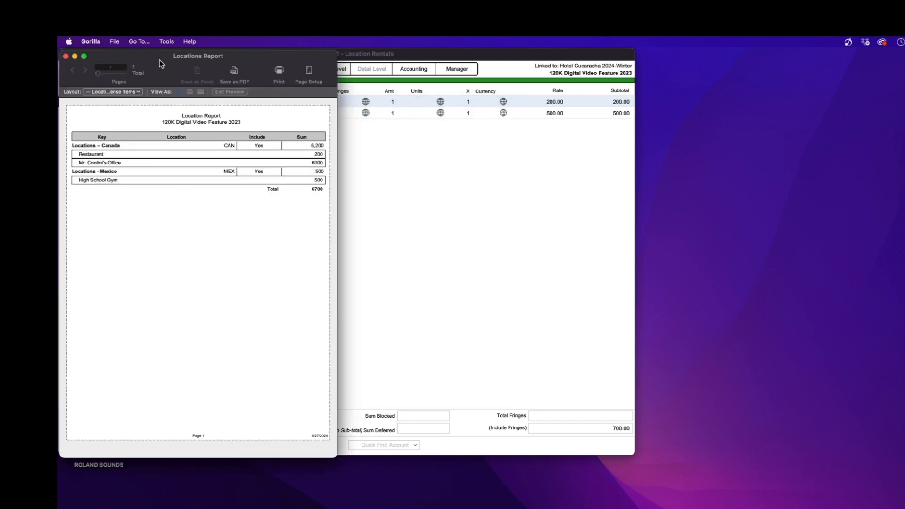
{"action": "left_click_drag", "start_coordinate": [159, 59], "coordinate": [412, 76]}
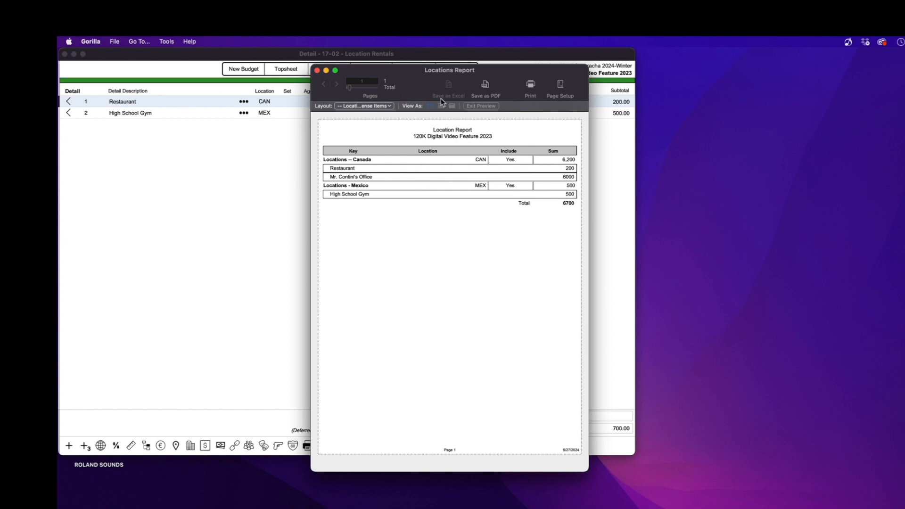
{"action": "left_click_drag", "start_coordinate": [426, 74], "coordinate": [403, 77]}
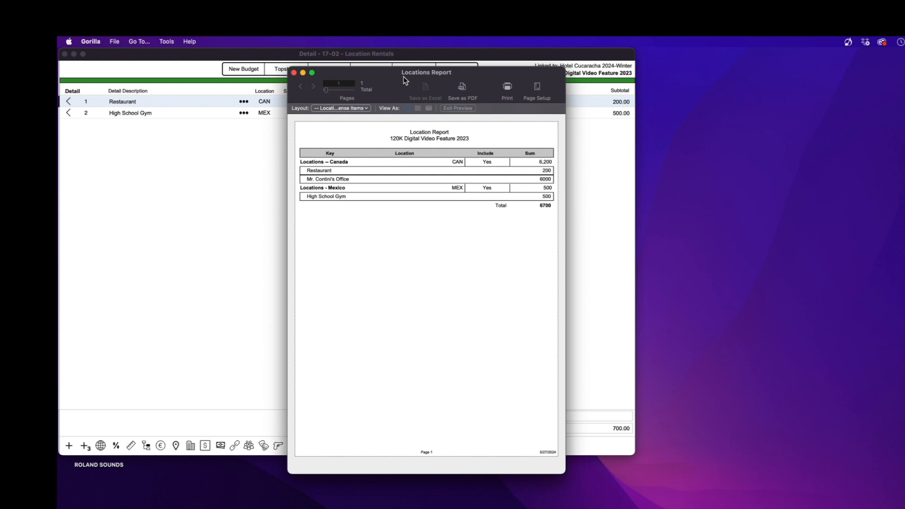
{"action": "left_click", "coordinate": [293, 72]}
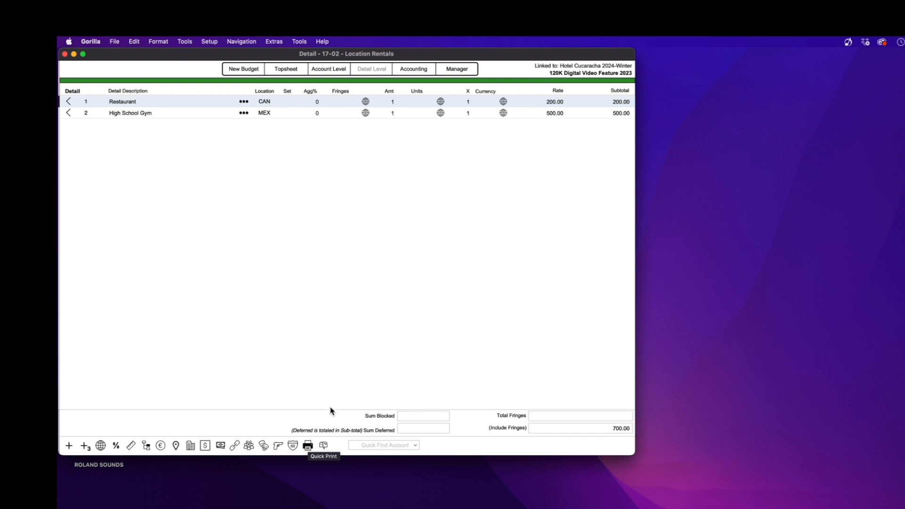
Start an Excel export of the Location report from the budgeting reports
{"action": "left_click", "coordinate": [308, 446]}
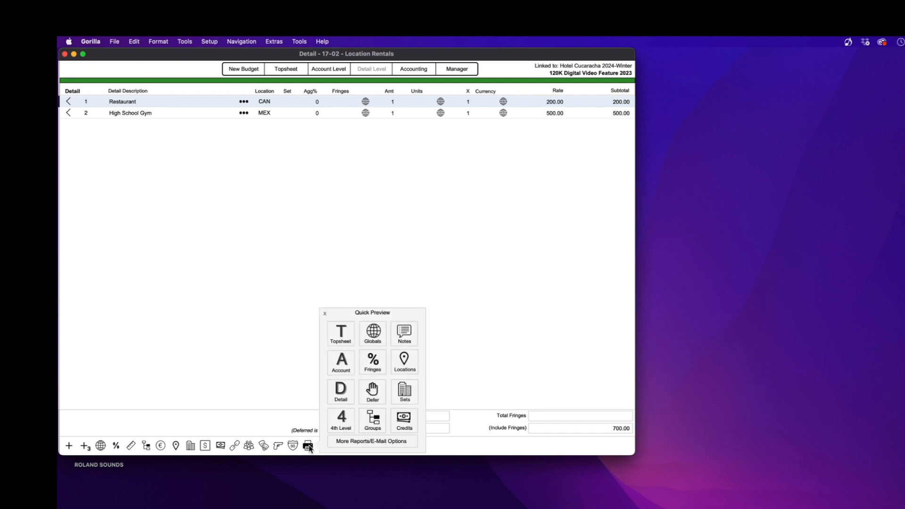
{"action": "left_click", "coordinate": [381, 441]}
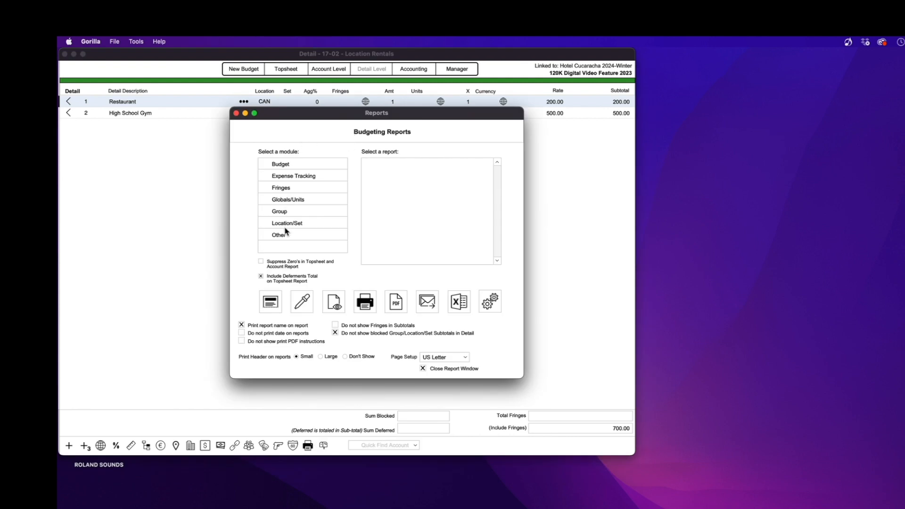
{"action": "left_click", "coordinate": [458, 303]}
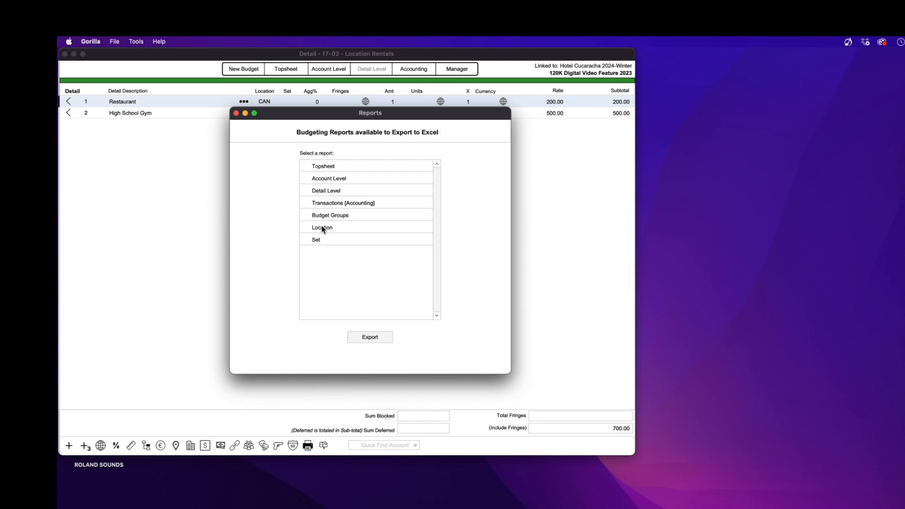
{"action": "left_click", "coordinate": [377, 338]}
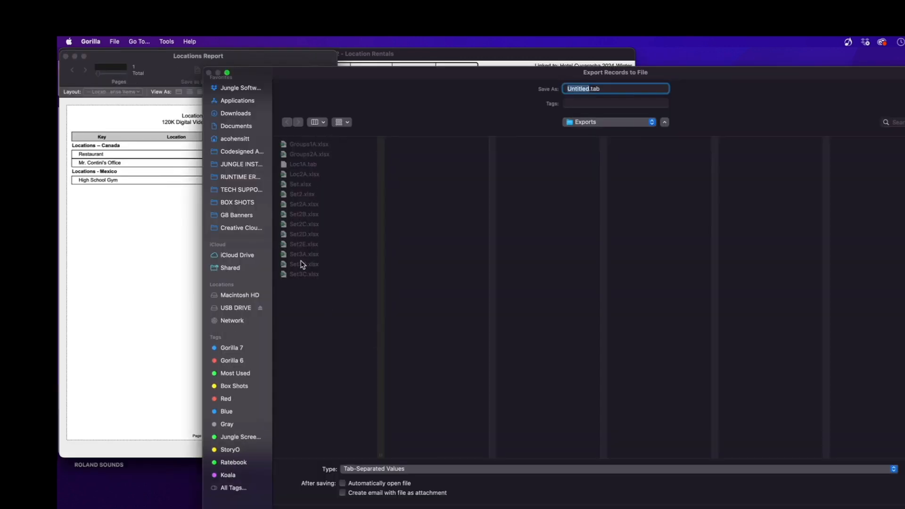
Name the export file Loc-test in the Exports folder
{"action": "left_click", "coordinate": [305, 173]}
{"action": "left_click", "coordinate": [585, 89]}
{"action": "type", "text": "-test"}
Set the export type to Excel Workbooks (.xlsx), enable automatic opening of the file, and save the export
{"action": "left_click", "coordinate": [367, 469]}
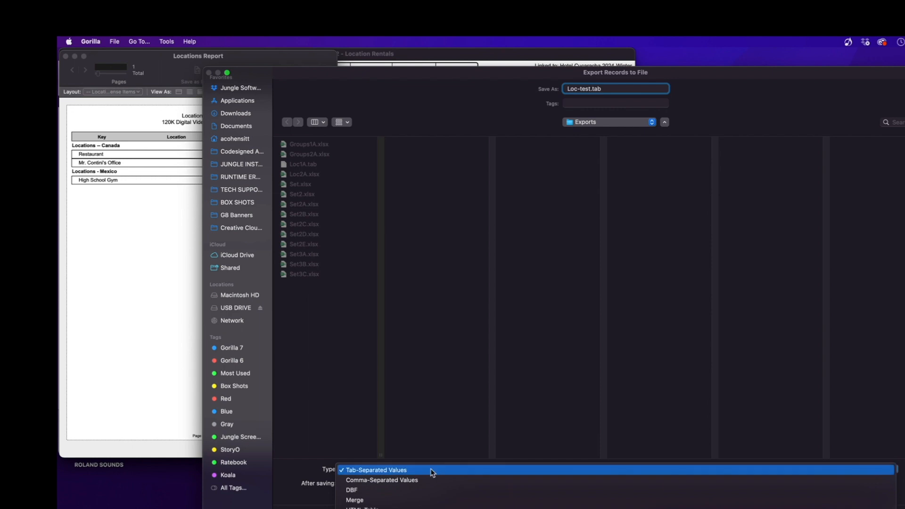
{"action": "left_click", "coordinate": [469, 368]}
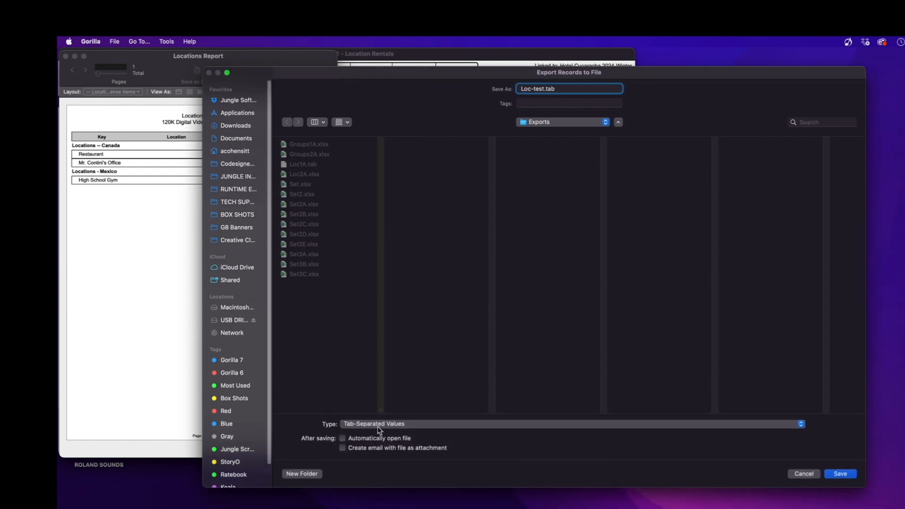
{"action": "left_click", "coordinate": [380, 425]}
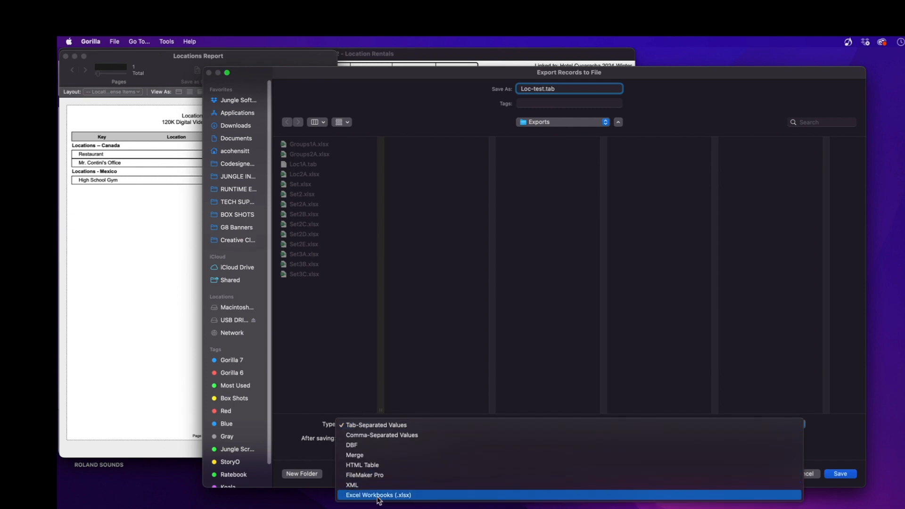
{"action": "left_click", "coordinate": [379, 495]}
{"action": "left_click", "coordinate": [359, 426]}
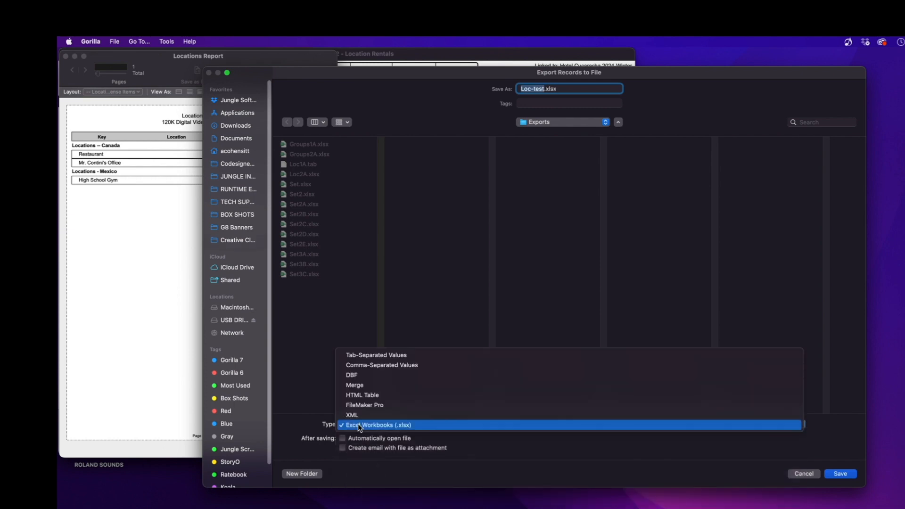
{"action": "left_click", "coordinate": [320, 428]}
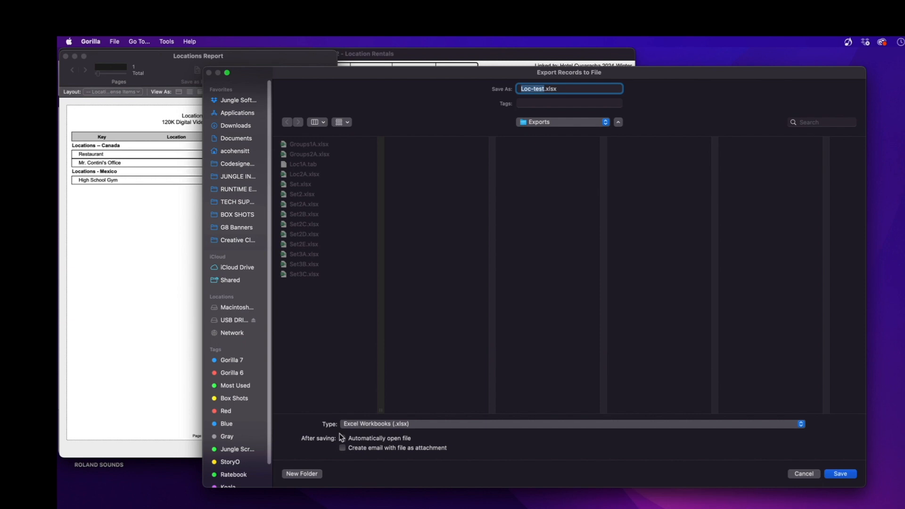
{"action": "left_click", "coordinate": [342, 438]}
{"action": "left_click", "coordinate": [840, 474]}
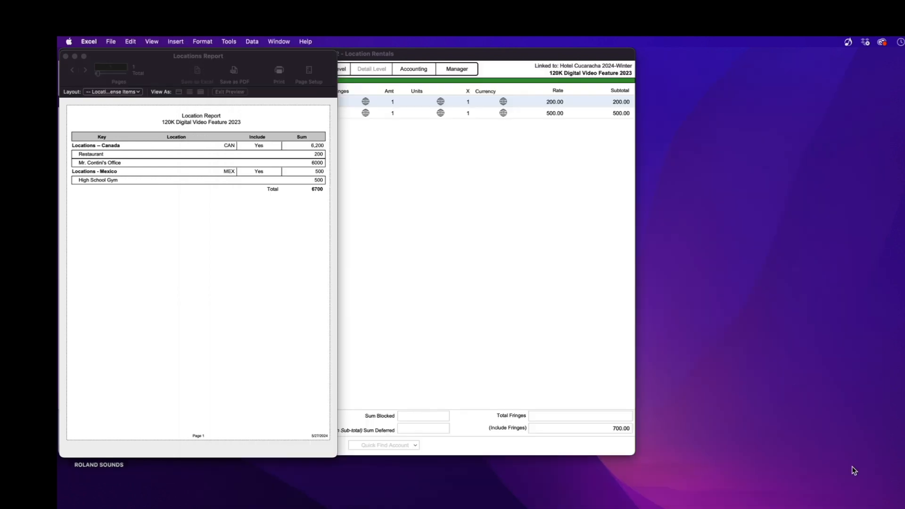